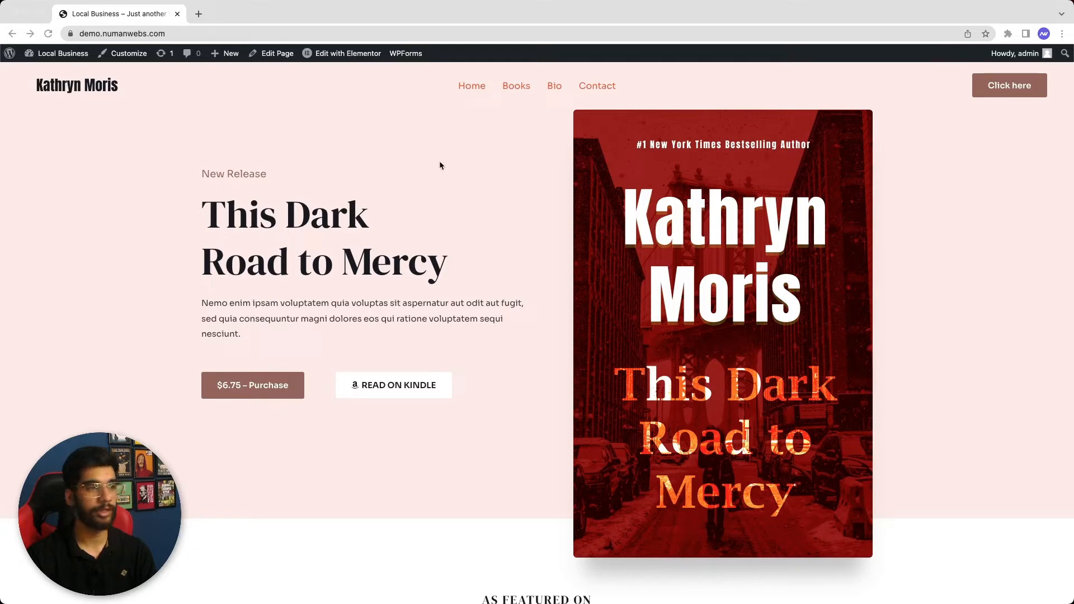
Go to crisp.chat in a new tab and open its Get Started sign-up form
{"action": "left_click", "coordinate": [198, 13]}
{"action": "type", "text": "c"}
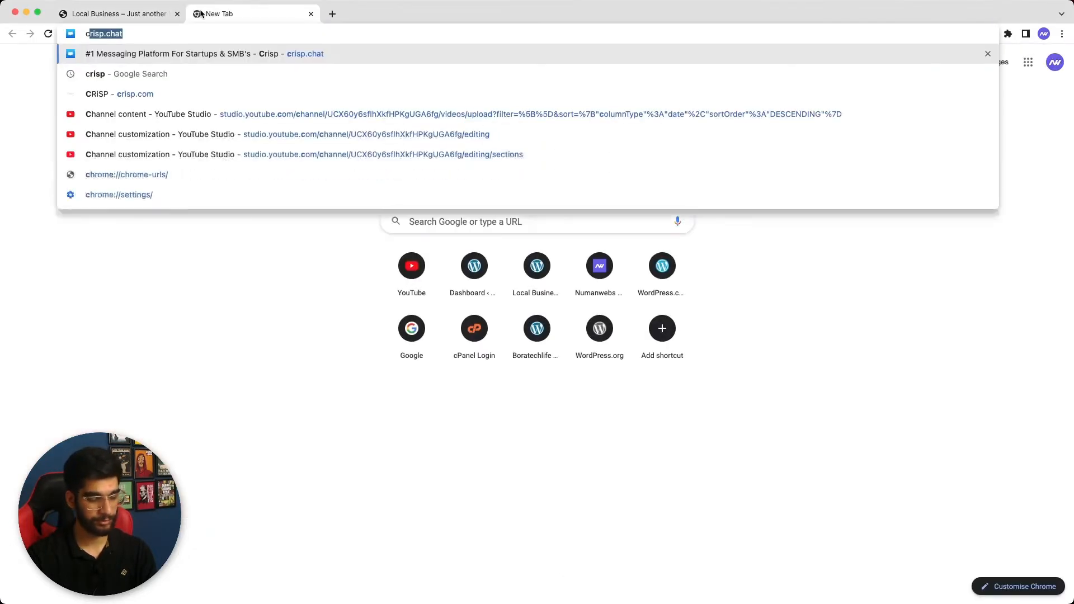
{"action": "type", "text": "risp.chat"}
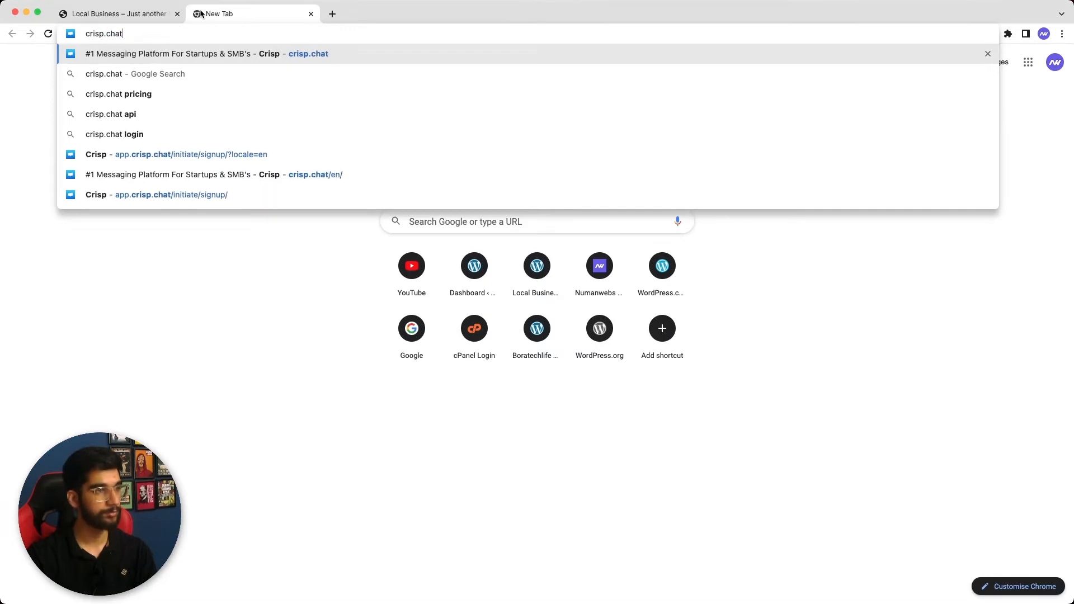
{"action": "key", "text": "Return"}
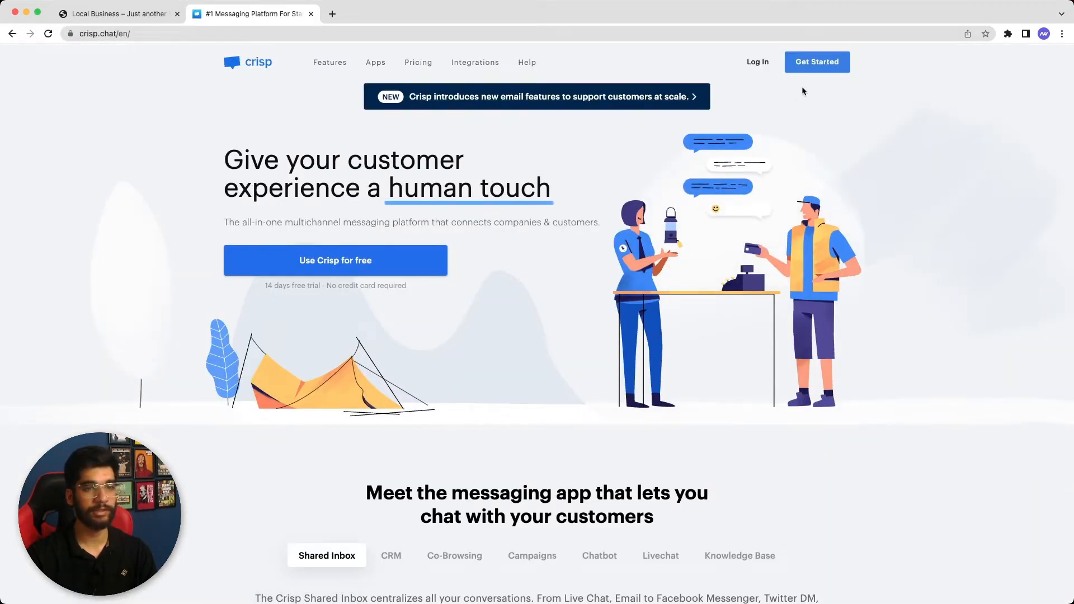
{"action": "left_click", "coordinate": [818, 63]}
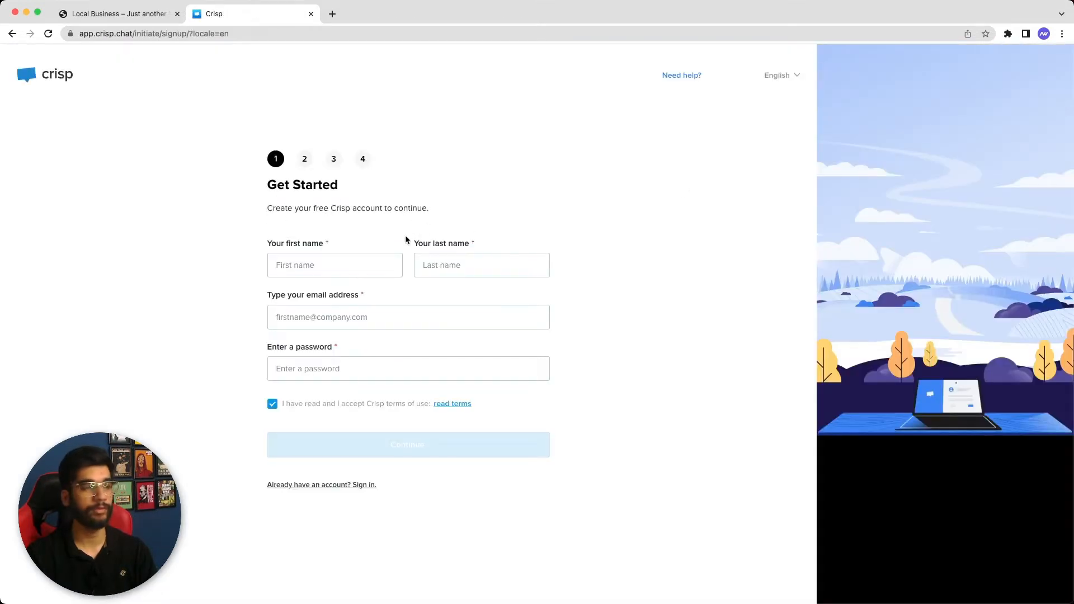
Enter the first name, last name, e-mail and account password, submit, and decline Chrome's password saving
{"action": "left_click", "coordinate": [285, 267]}
{"action": "type", "text": "Numan"}
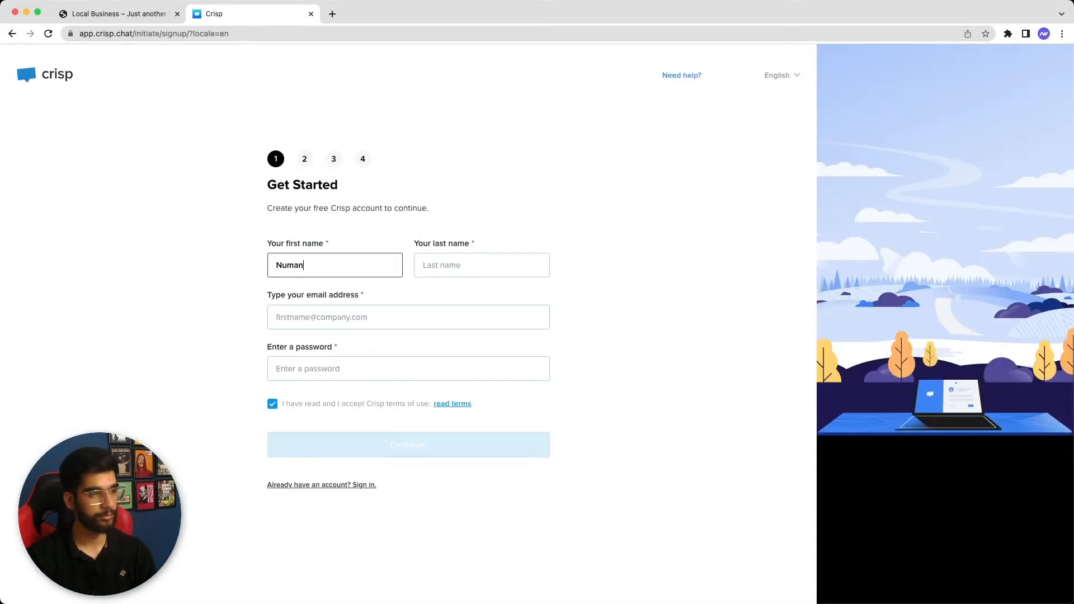
{"action": "type", "text": "w"}
{"action": "key", "text": "BackSpace"}
{"action": "key", "text": "Tab"}
{"action": "type", "text": "webs"}
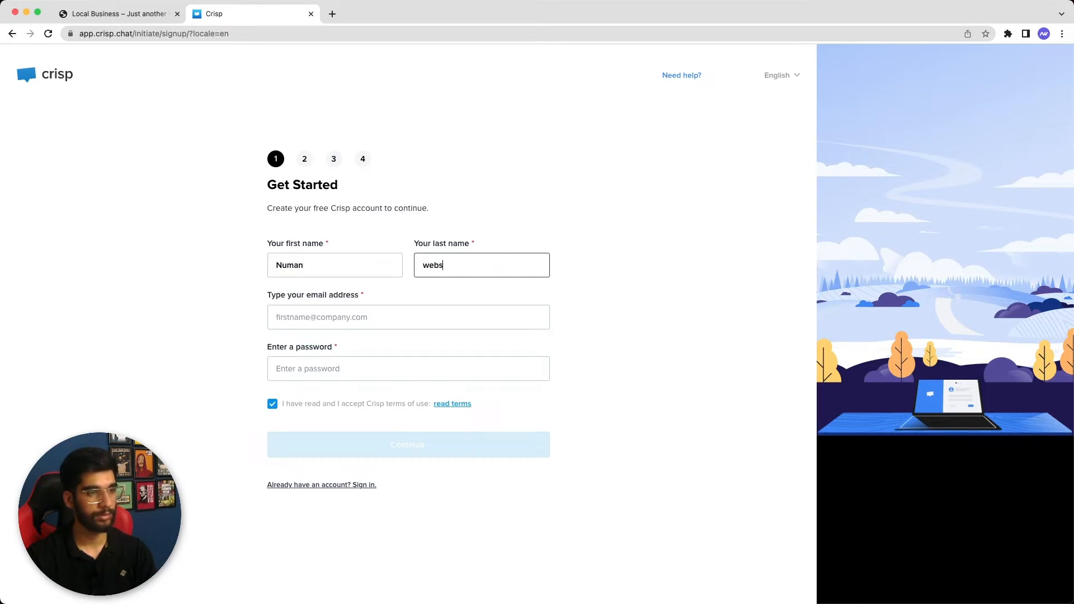
{"action": "left_click", "coordinate": [293, 319]}
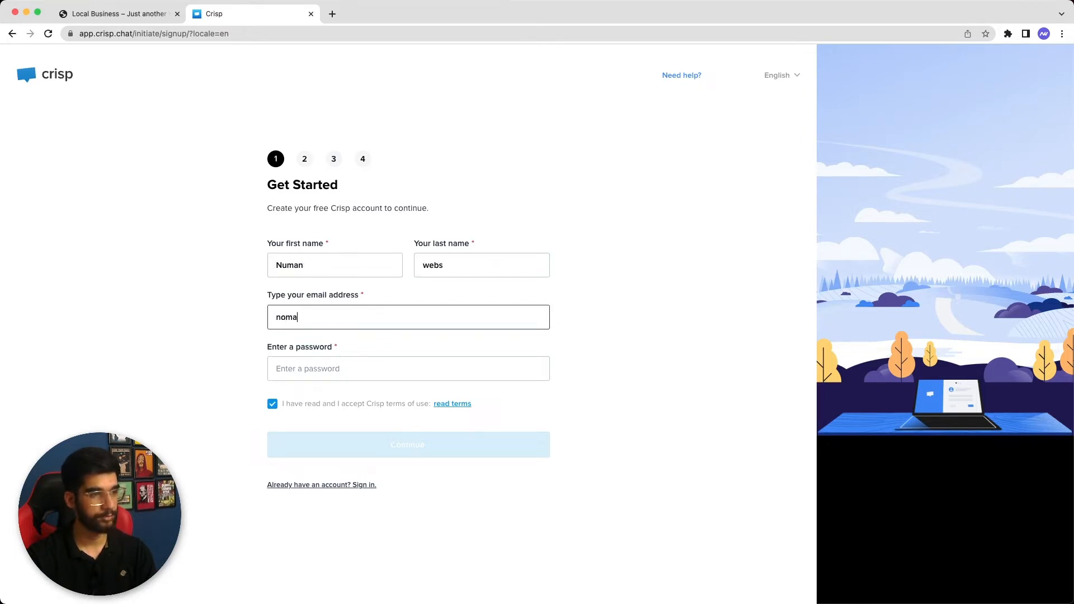
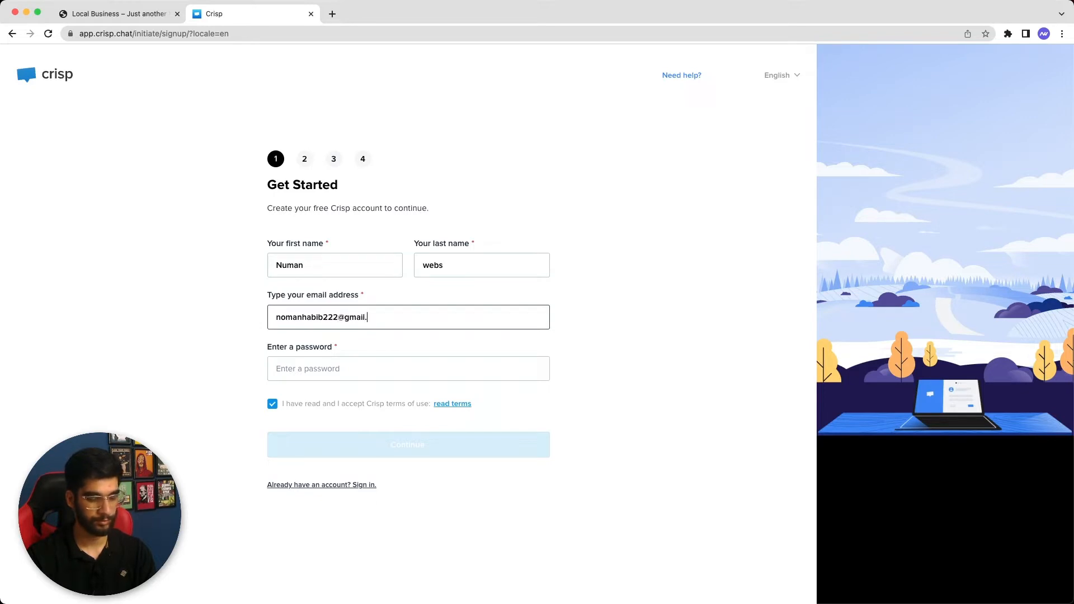
{"action": "left_click", "coordinate": [370, 365]}
{"action": "type", "text": "••••••"}
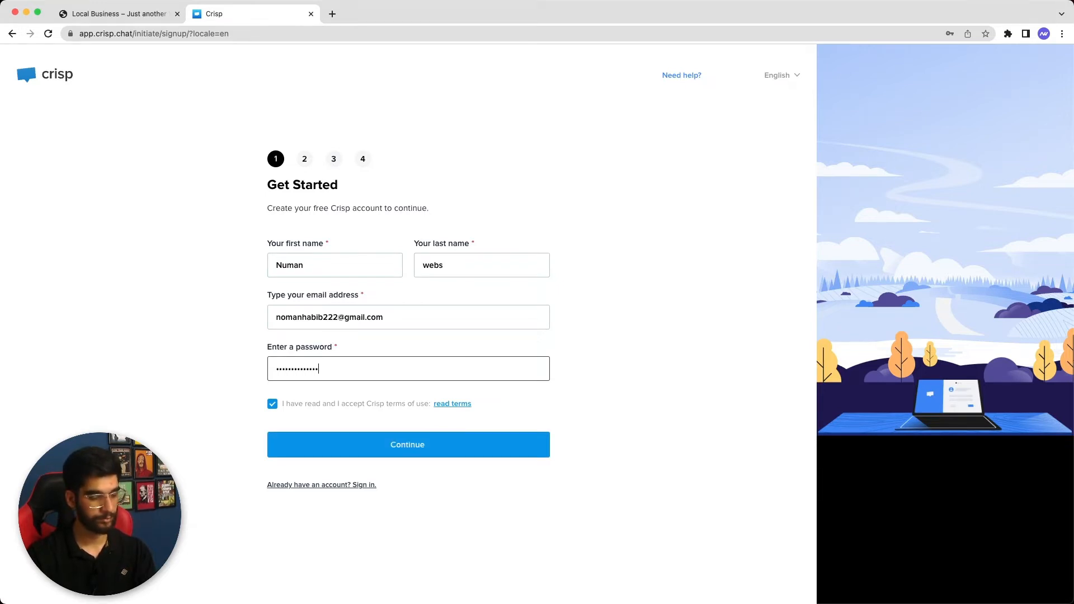
{"action": "left_click", "coordinate": [371, 452]}
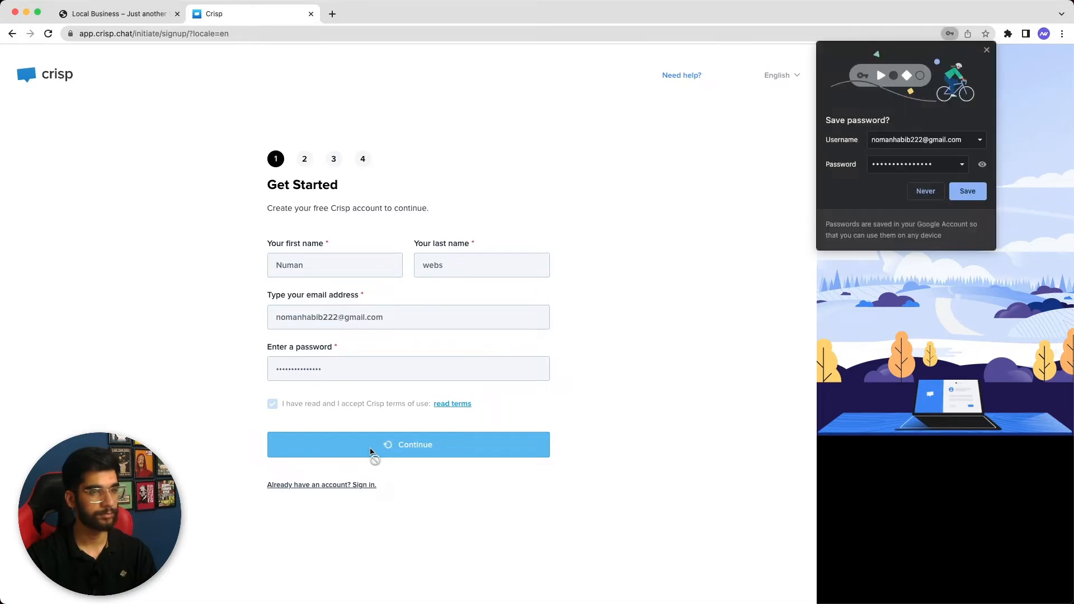
{"action": "left_click", "coordinate": [923, 191]}
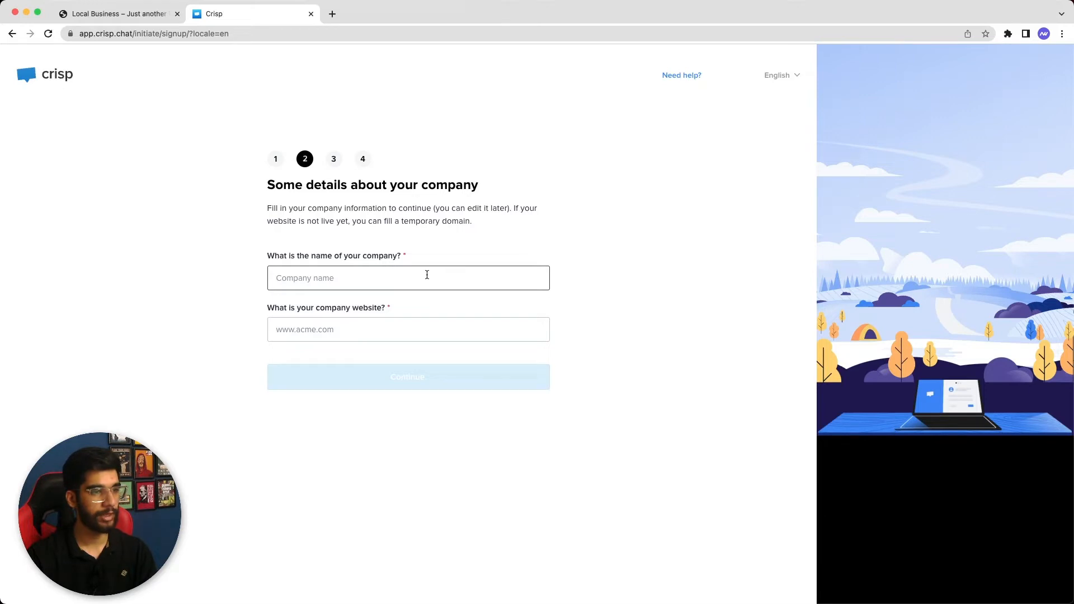
Enter company name Numanwebs, paste numanwebs.com as the website, and submit the company details
{"action": "type", "text": "Numanw"}
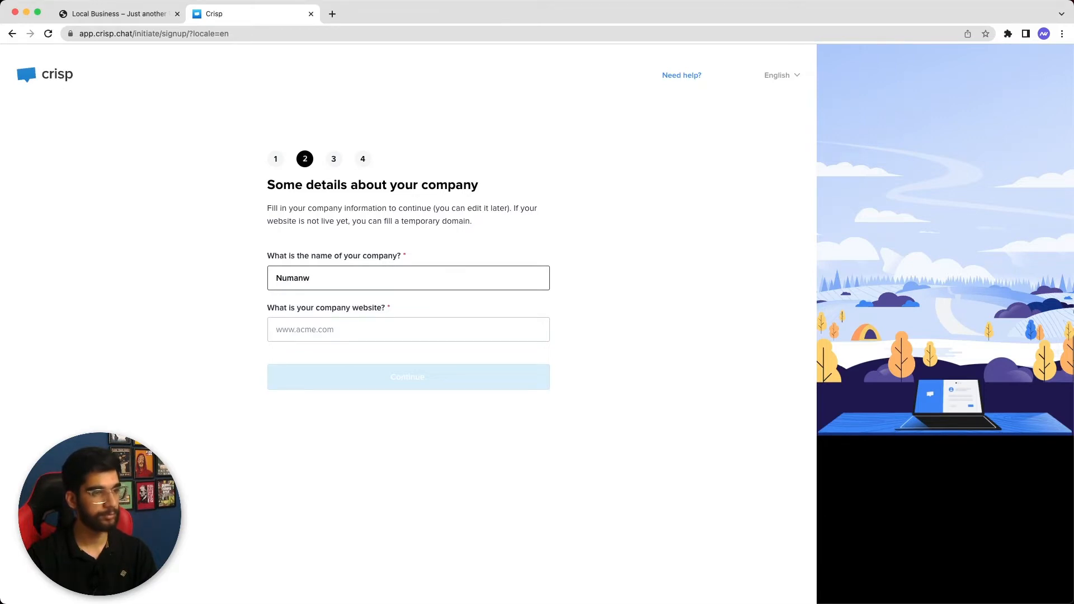
{"action": "type", "text": "ebs"}
{"action": "left_click", "coordinate": [406, 325]}
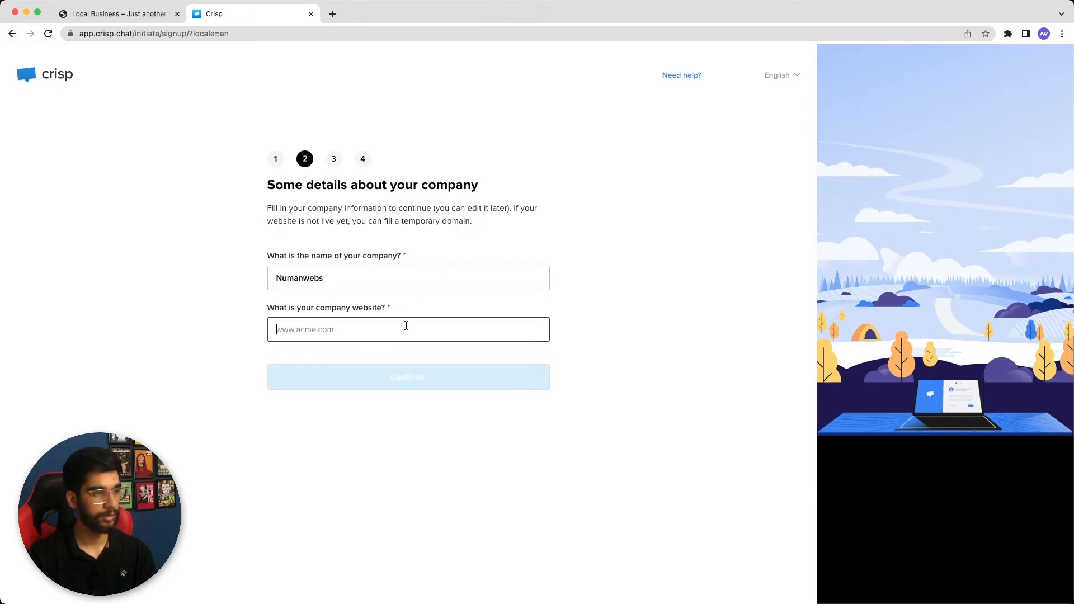
{"action": "left_click", "coordinate": [333, 15]}
{"action": "type", "text": "numa"}
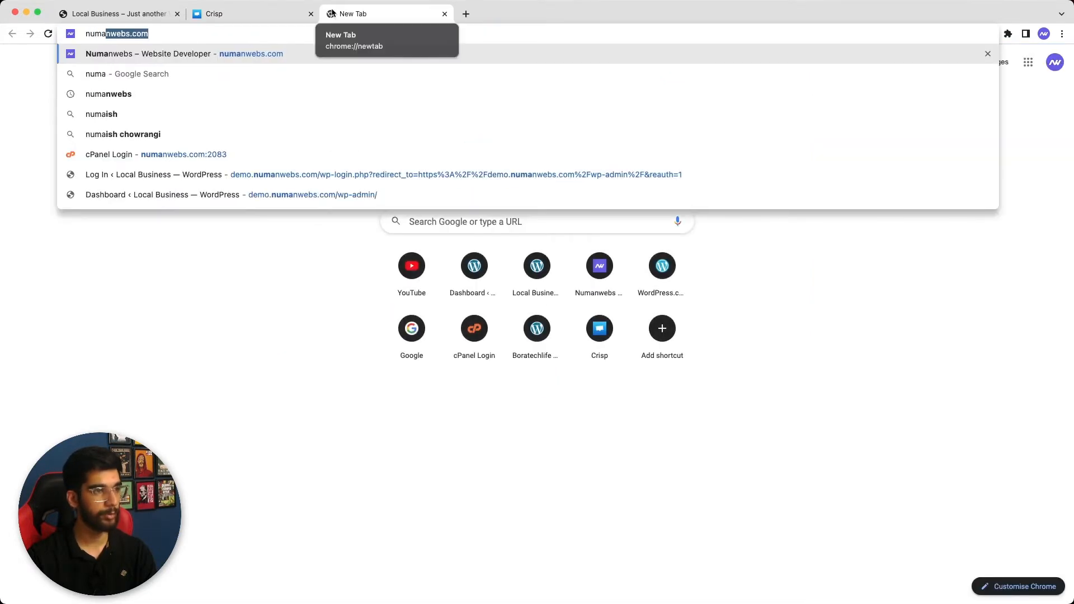
{"action": "key", "text": "super+a"}
{"action": "key", "text": "super+c"}
{"action": "left_click", "coordinate": [215, 13]}
{"action": "key", "text": "super+v"}
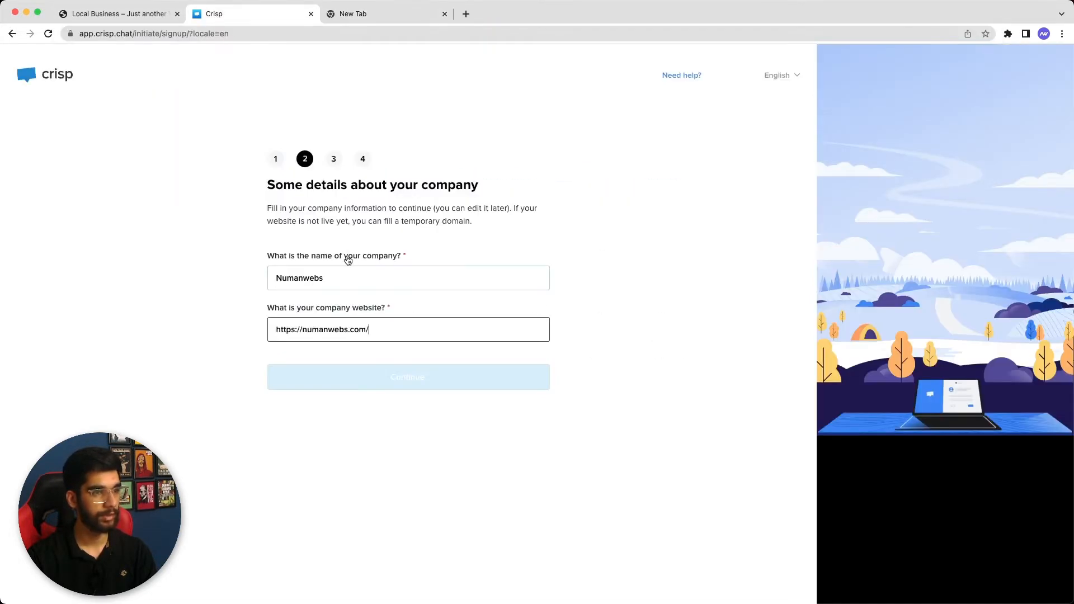
{"action": "left_click", "coordinate": [385, 351]}
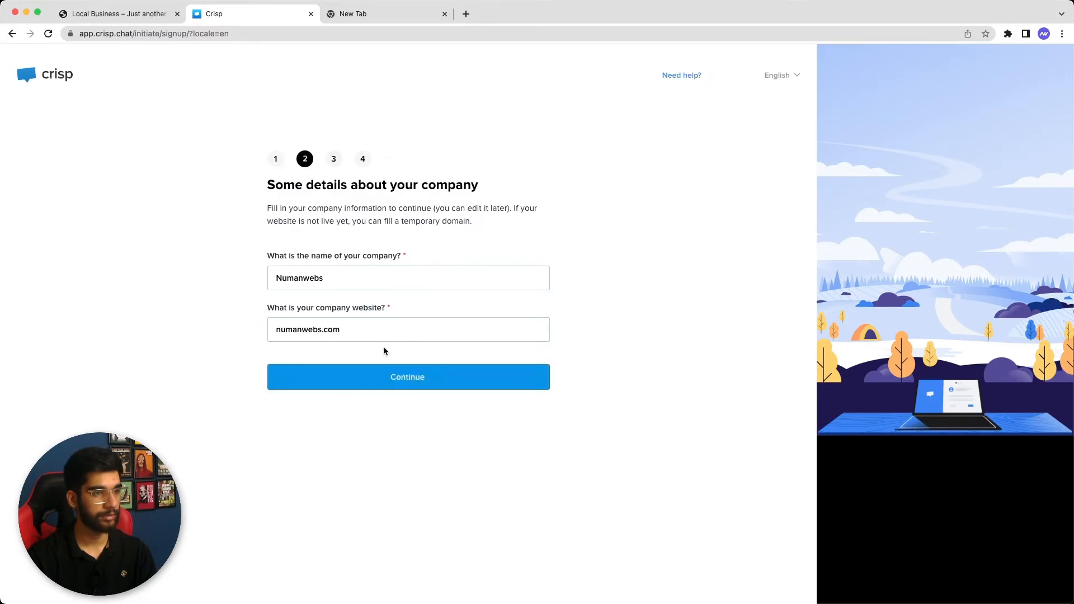
{"action": "left_click", "coordinate": [390, 376]}
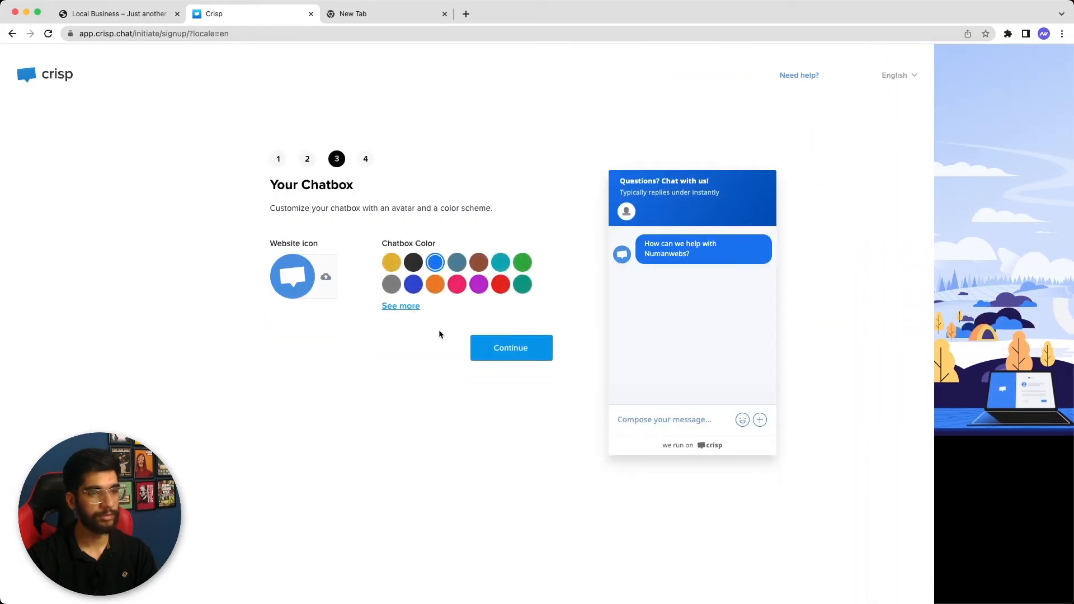
Preview slate blue and red chatbox colours, settle on blue, and finish setup
{"action": "left_click", "coordinate": [464, 265]}
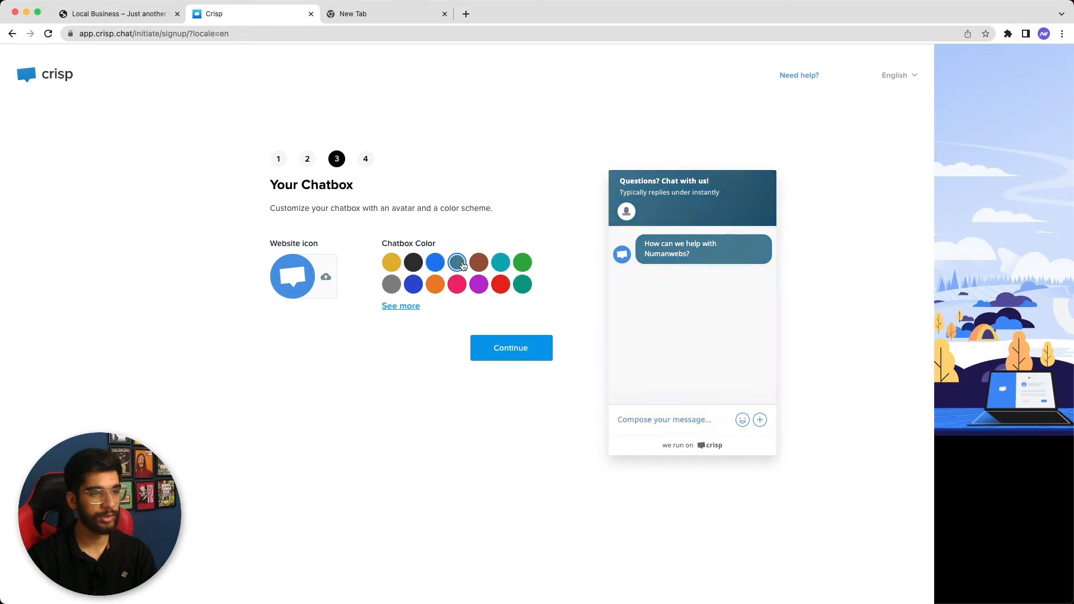
{"action": "left_click", "coordinate": [502, 286]}
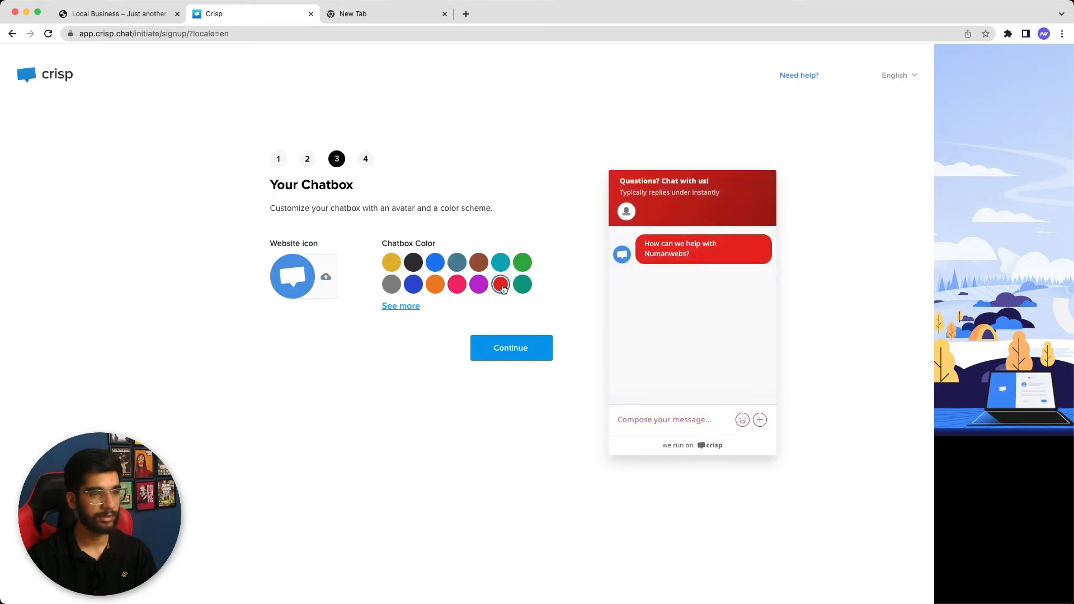
{"action": "left_click", "coordinate": [434, 262]}
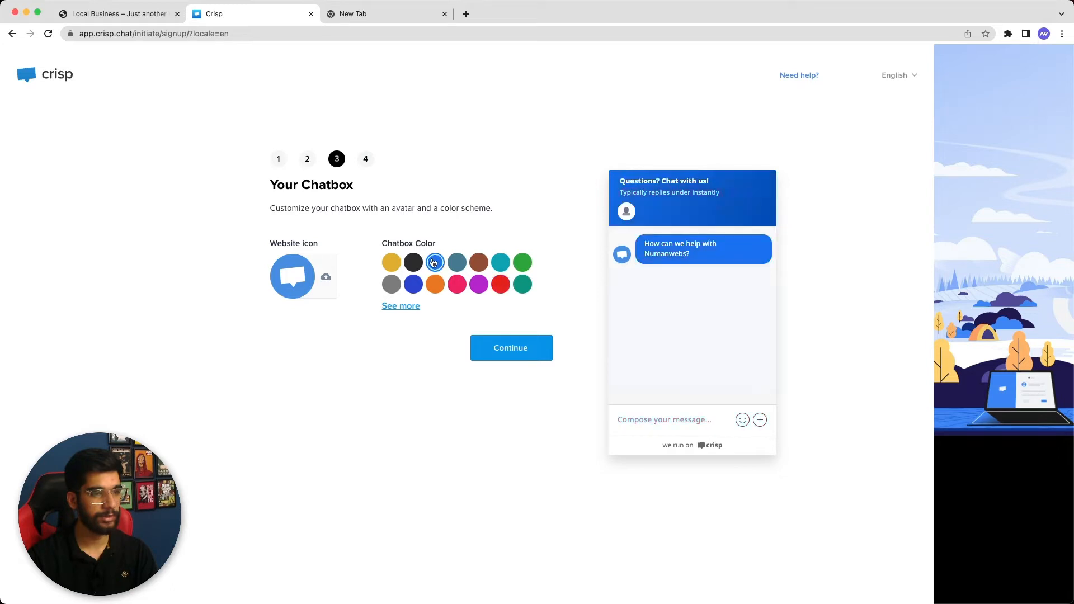
{"action": "left_click", "coordinate": [500, 356]}
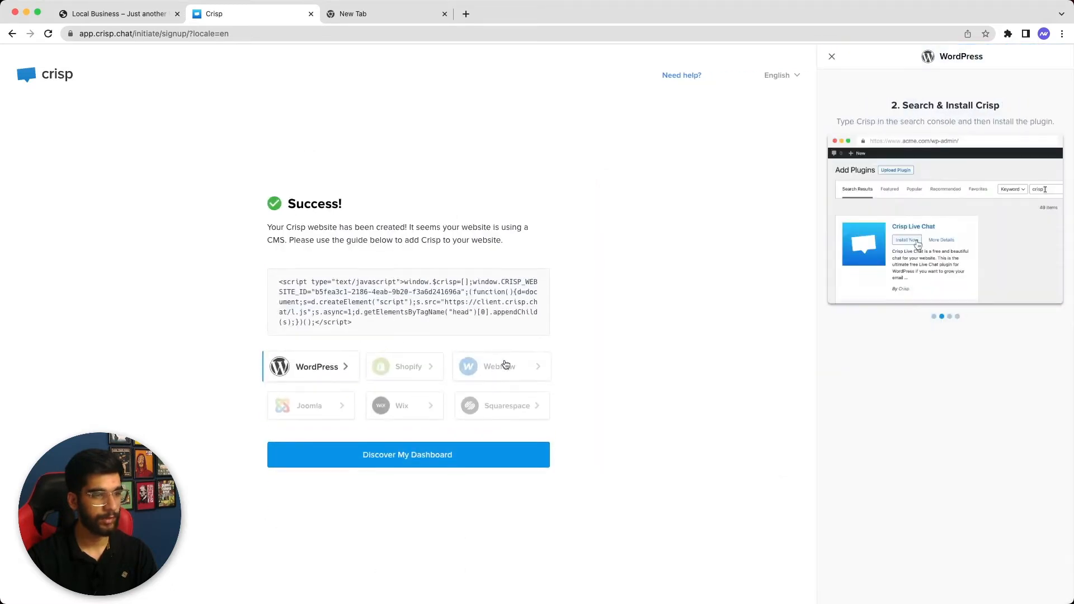
Open the Crisp dashboard, dismiss the notifications prompt, and return to the WordPress site tab
{"action": "left_click", "coordinate": [426, 454]}
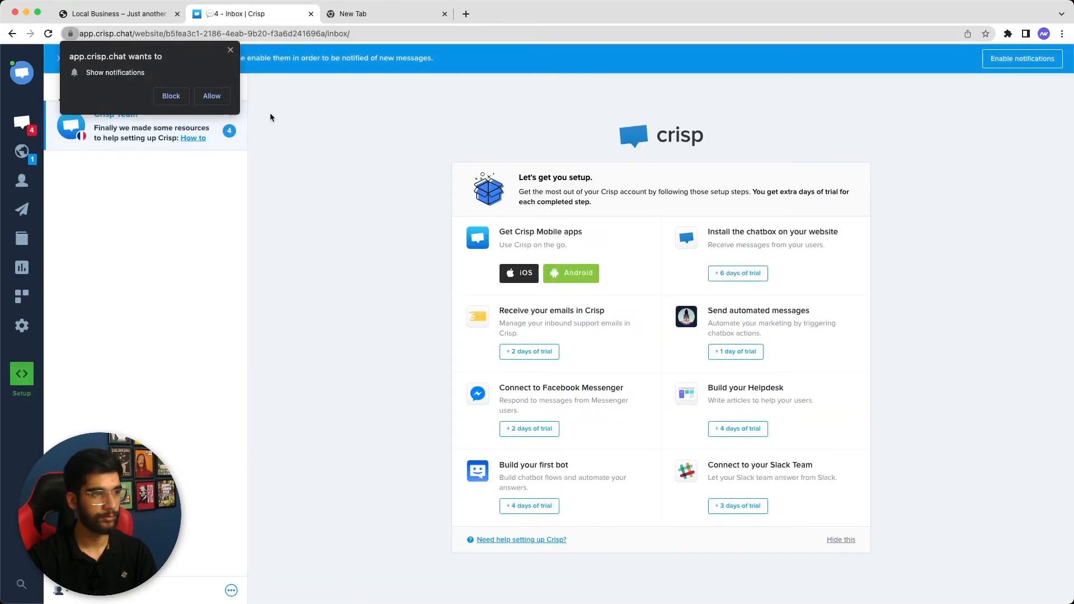
{"action": "left_click", "coordinate": [225, 94]}
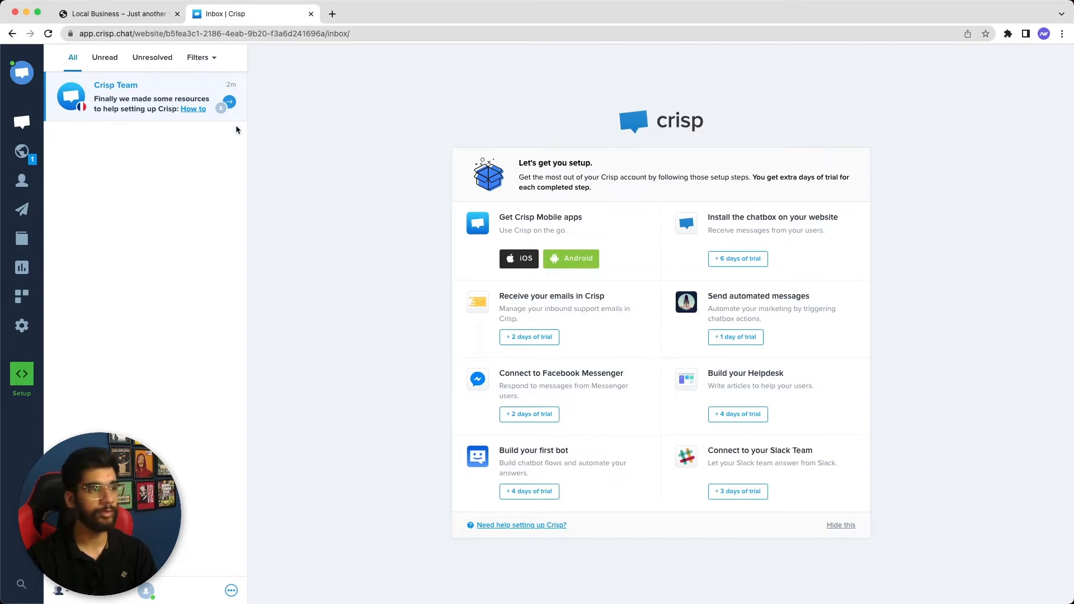
{"action": "left_click", "coordinate": [120, 15]}
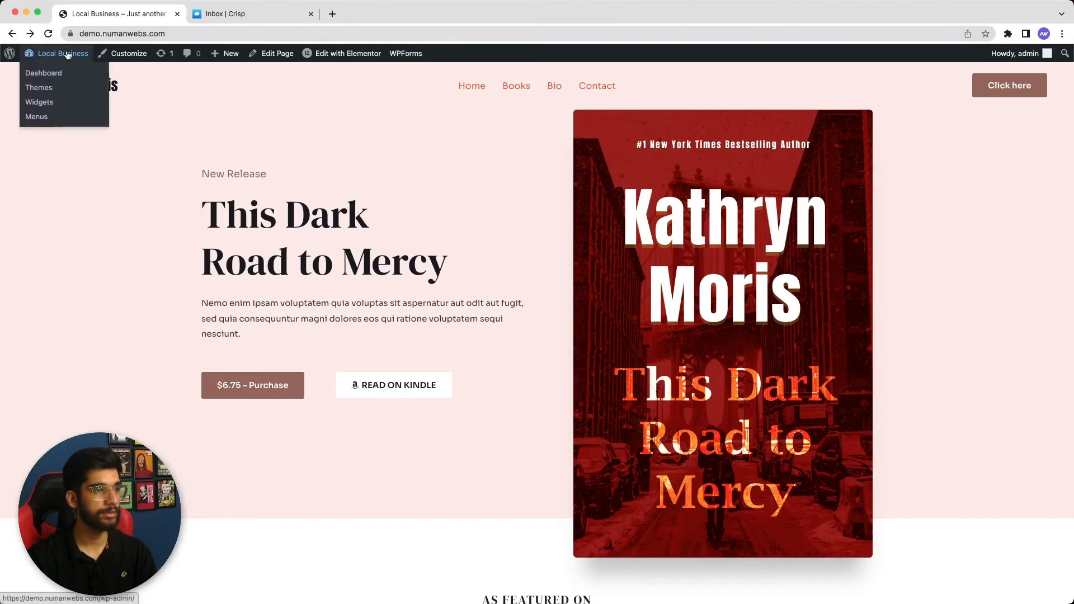
From the WordPress dashboard, open Plugins > Add New and focus the plugin search box
{"action": "left_click", "coordinate": [63, 70]}
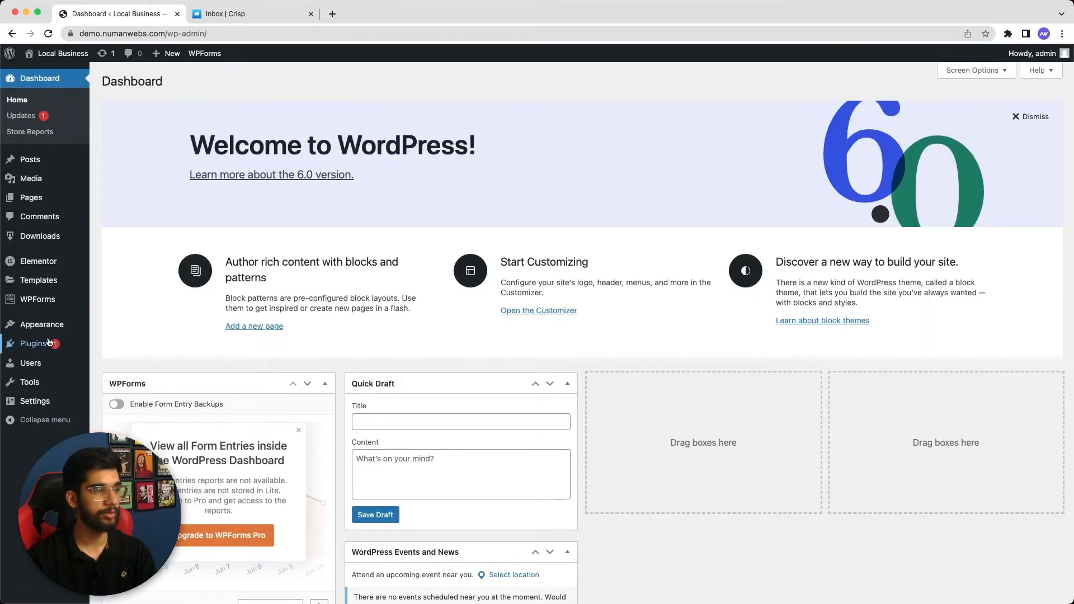
{"action": "mouse_move", "coordinate": [33, 343]}
{"action": "left_click", "coordinate": [110, 364]}
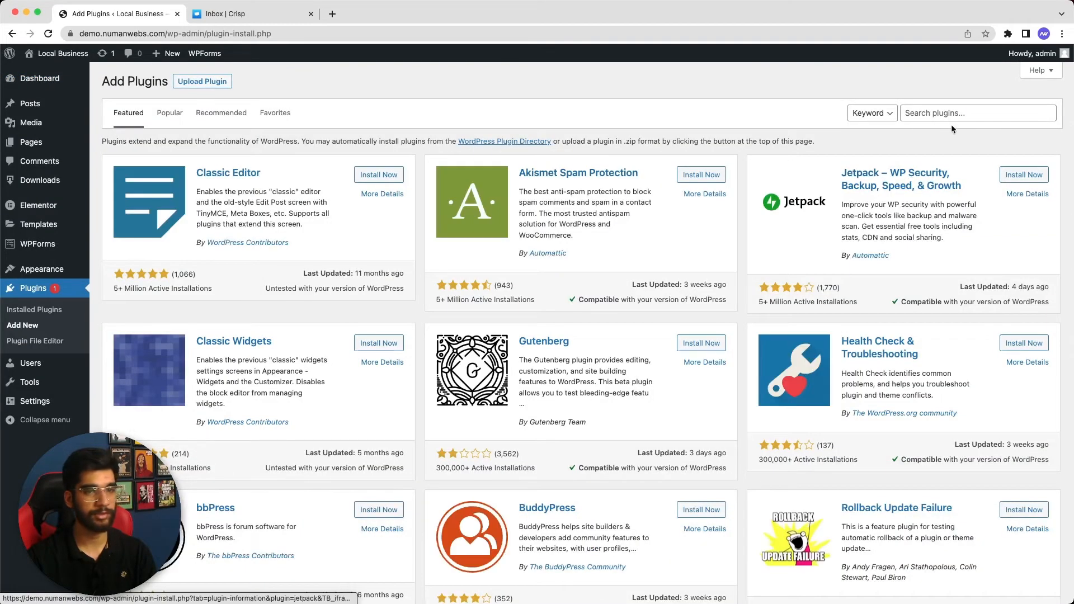
{"action": "left_click", "coordinate": [951, 114]}
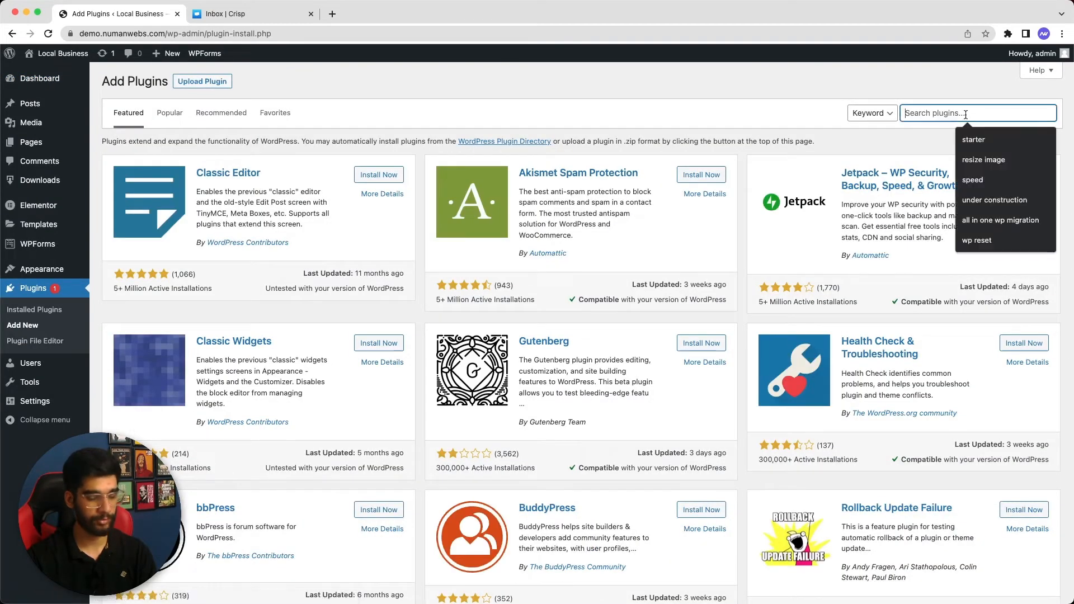
Search for 'crisp', then install and activate the Crisp – Live Chat and Chatbot plugin
{"action": "type", "text": "crisp"}
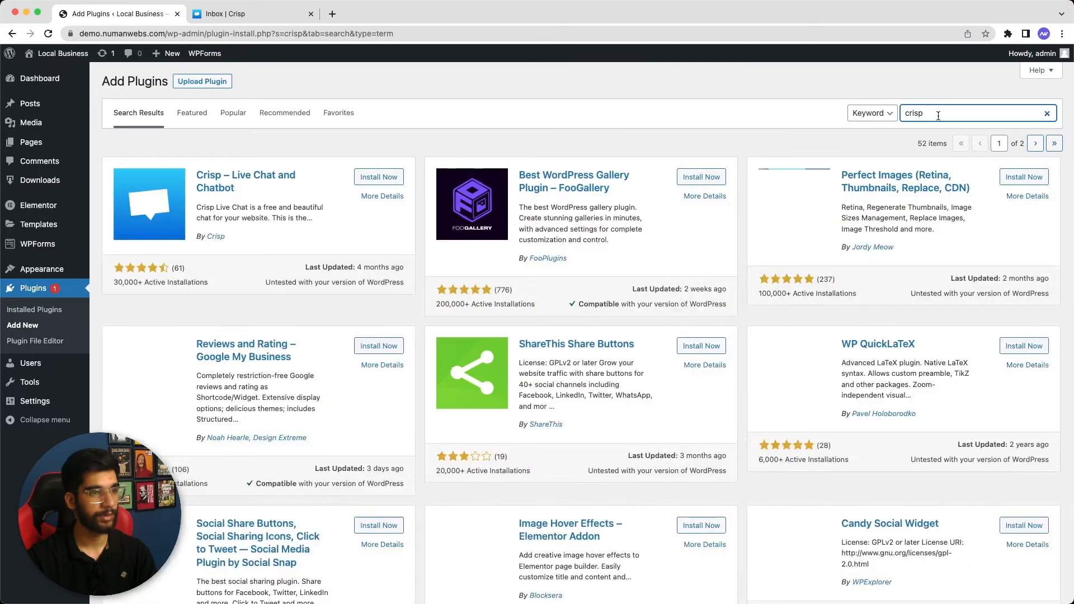
{"action": "left_click", "coordinate": [381, 178]}
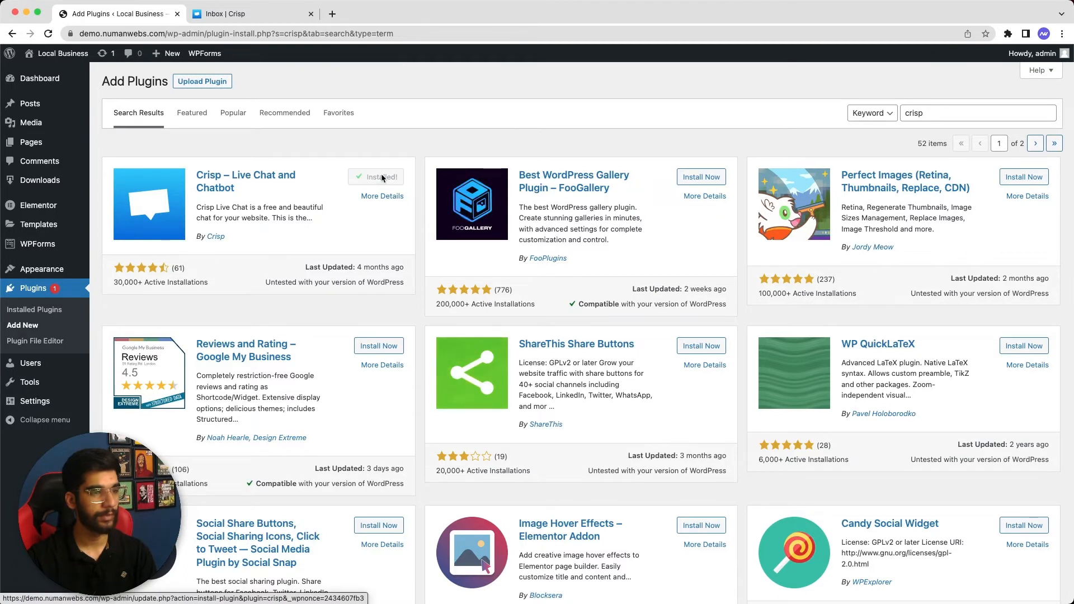
{"action": "left_click", "coordinate": [385, 177]}
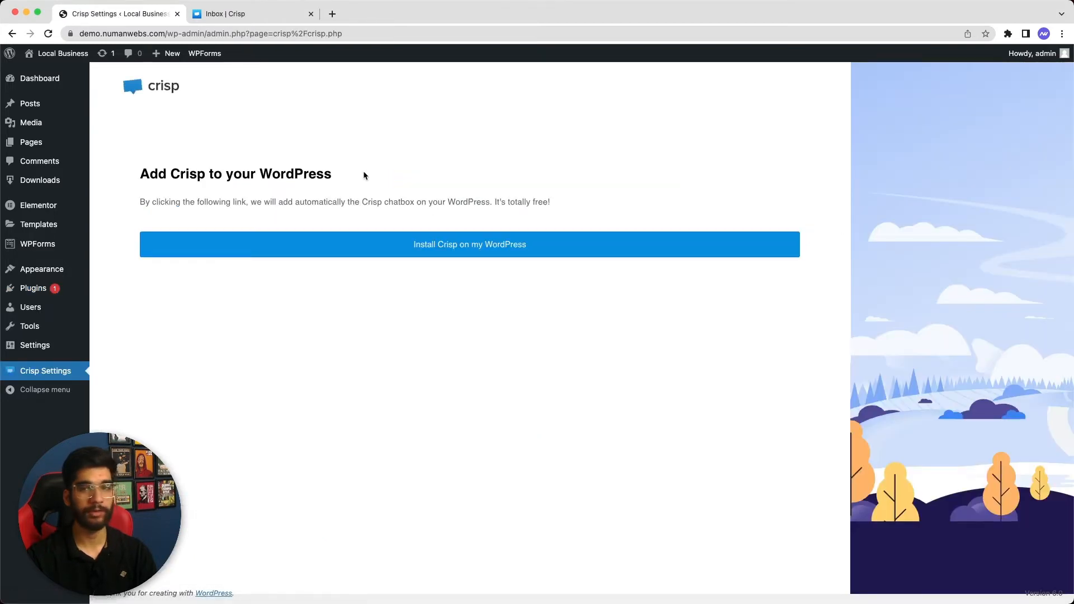
Choose 'Install Crisp on my WordPress' and confirm linking the Crisp account with the site
{"action": "left_click", "coordinate": [421, 245]}
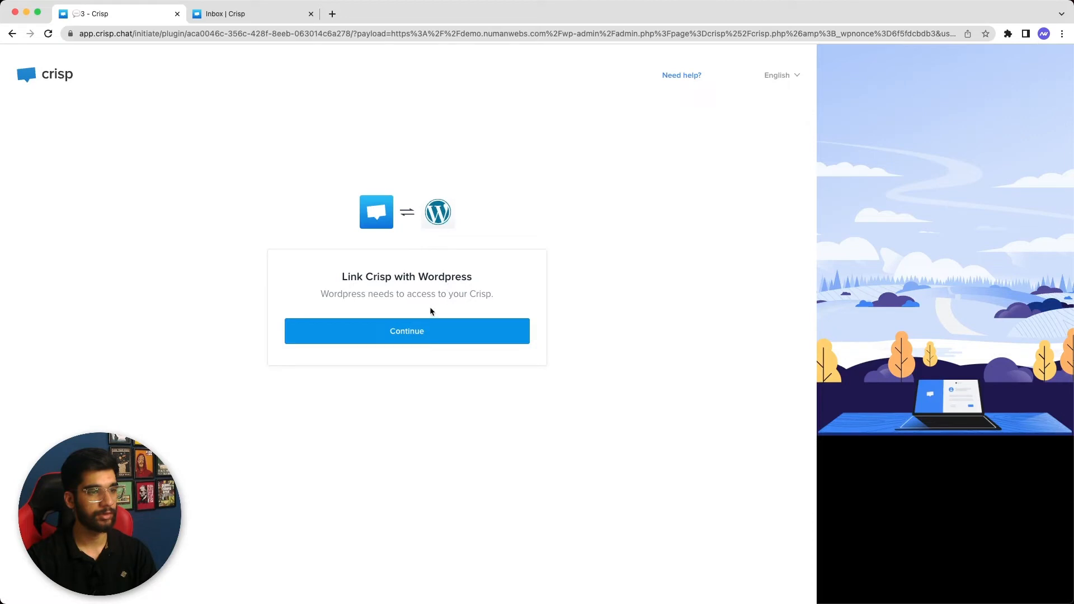
{"action": "left_click", "coordinate": [408, 331]}
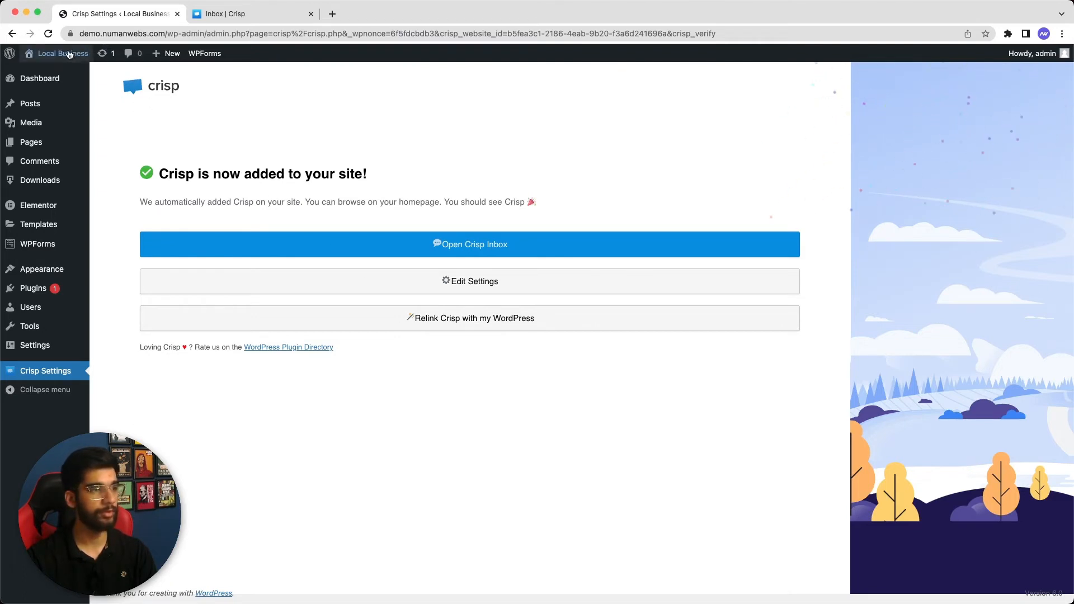
Open the live site in a new tab, open its Crisp chat window, then return to the inbox
{"action": "right_click", "coordinate": [62, 74]}
{"action": "left_click", "coordinate": [76, 77]}
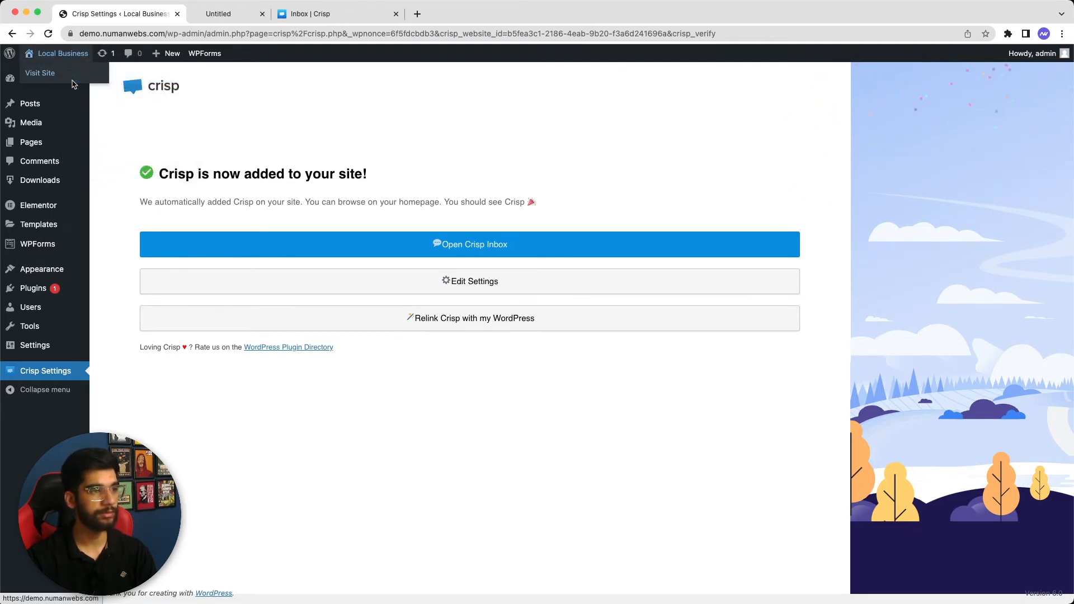
{"action": "left_click", "coordinate": [205, 15]}
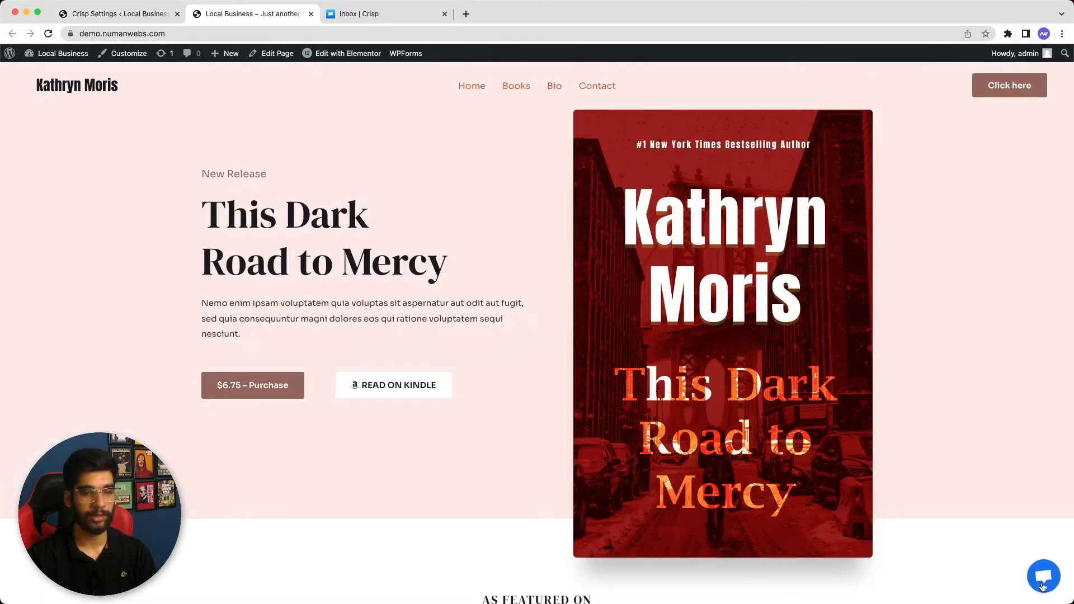
{"action": "left_click", "coordinate": [1043, 577]}
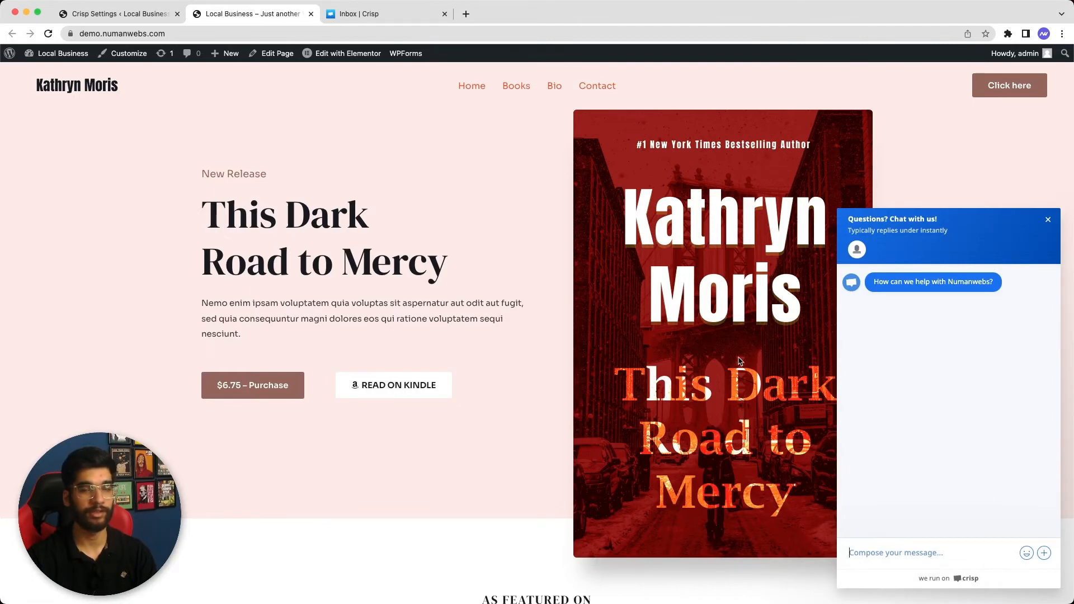
{"action": "left_click", "coordinate": [391, 14]}
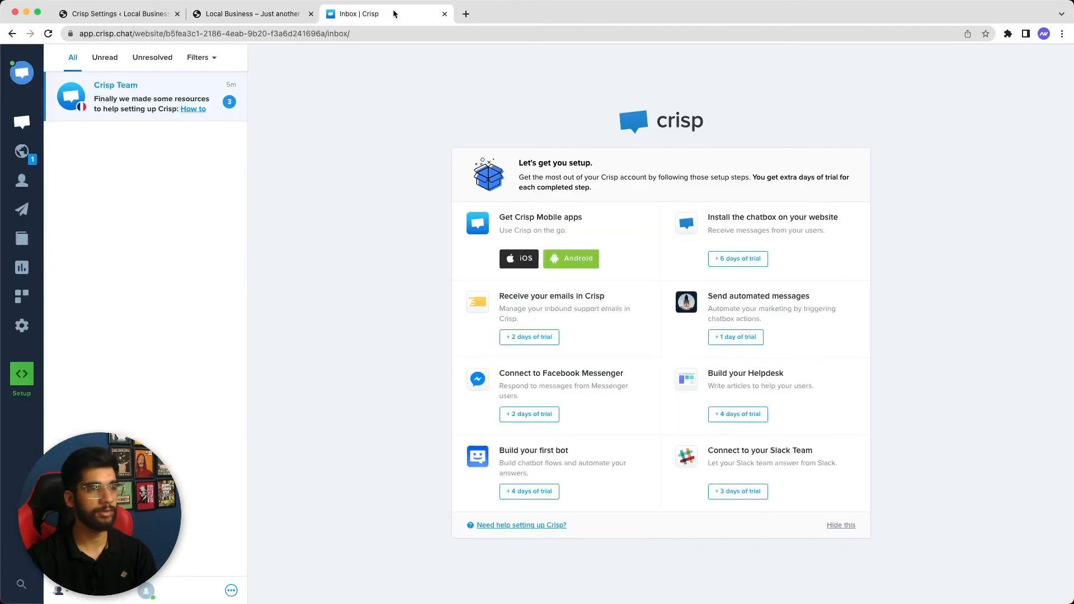
Check Crisp's Visitors map showing 1 online visitor, ending back on the site tab
{"action": "left_click", "coordinate": [23, 152]}
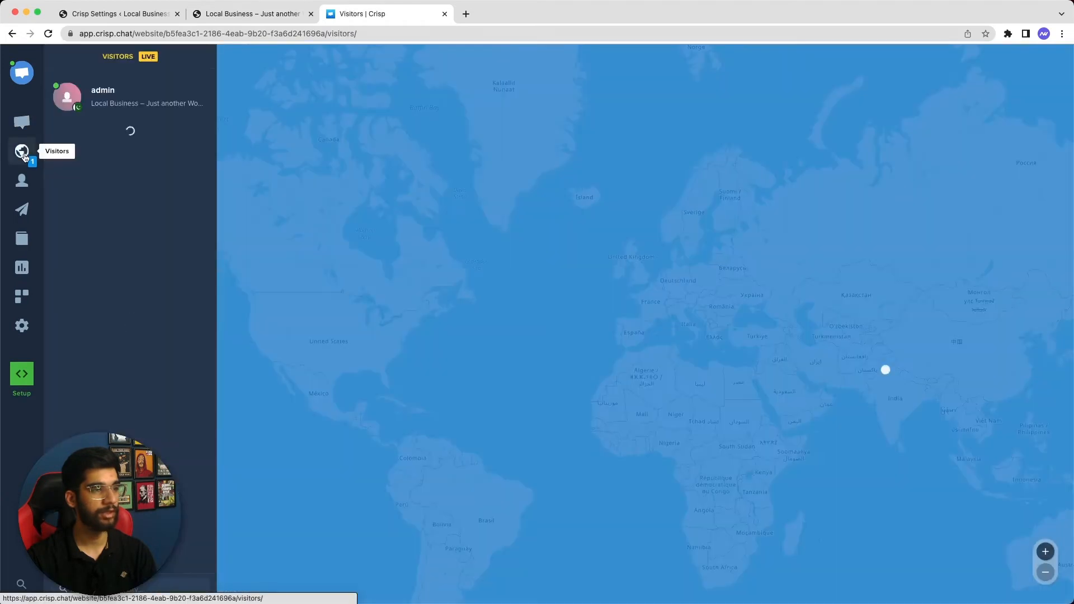
{"action": "mouse_move", "coordinate": [142, 105]}
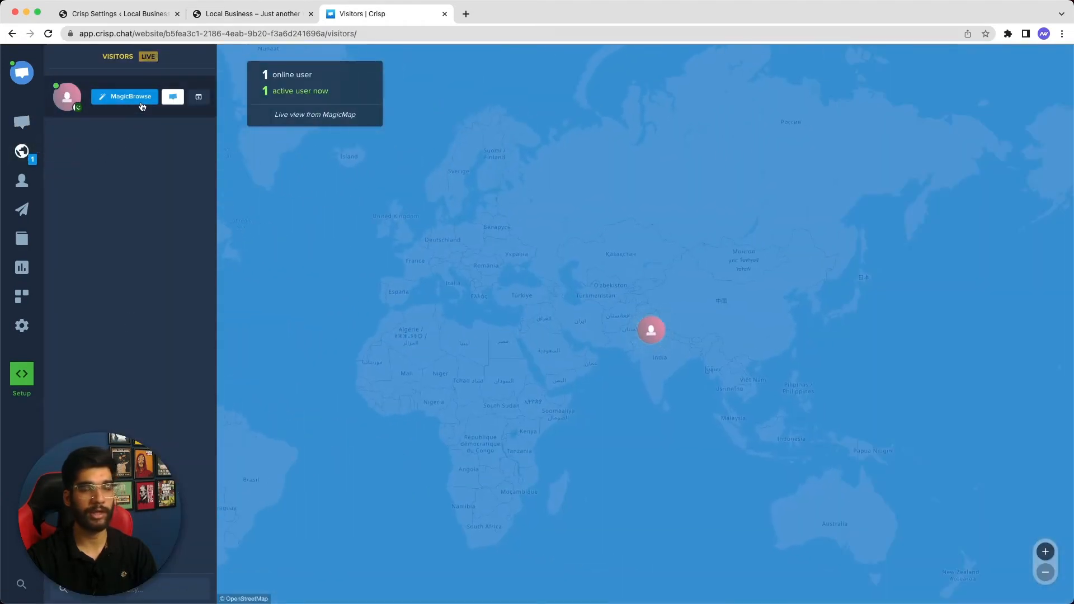
{"action": "left_click", "coordinate": [252, 13]}
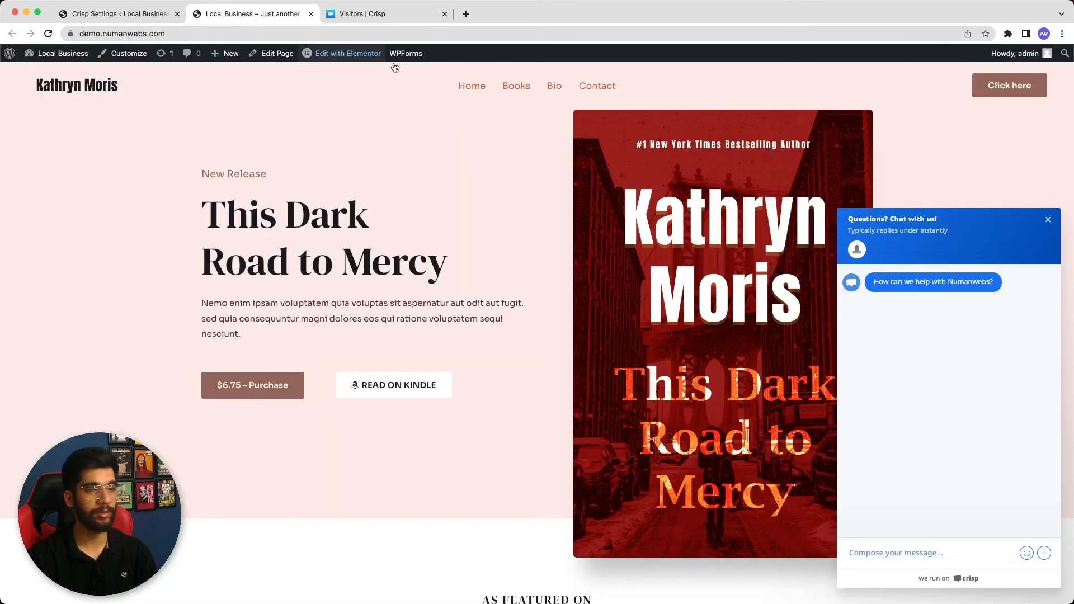
{"action": "left_click", "coordinate": [351, 16]}
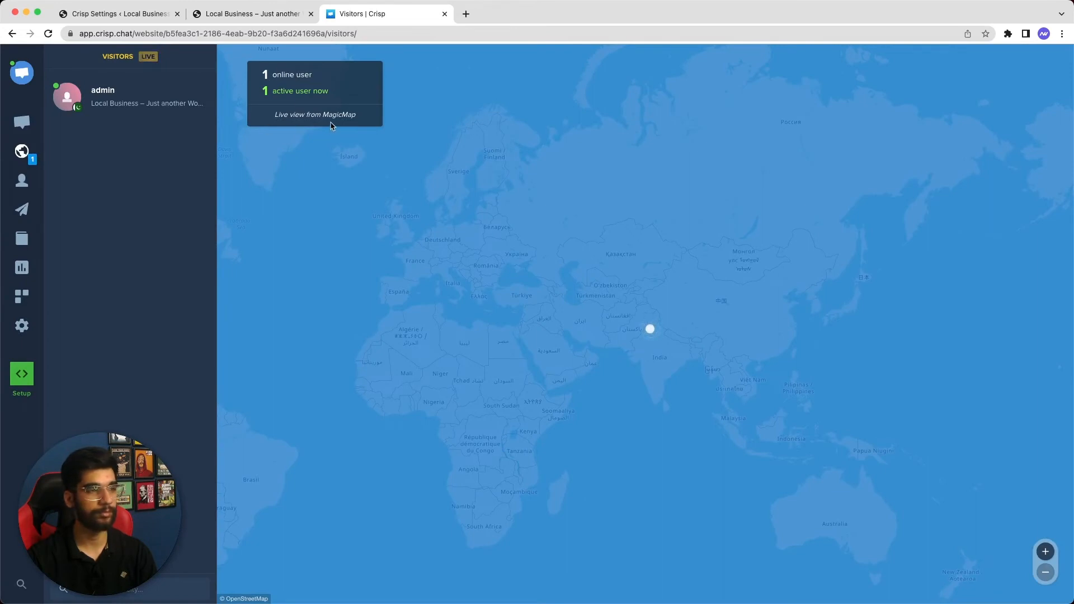
{"action": "left_click", "coordinate": [252, 13]}
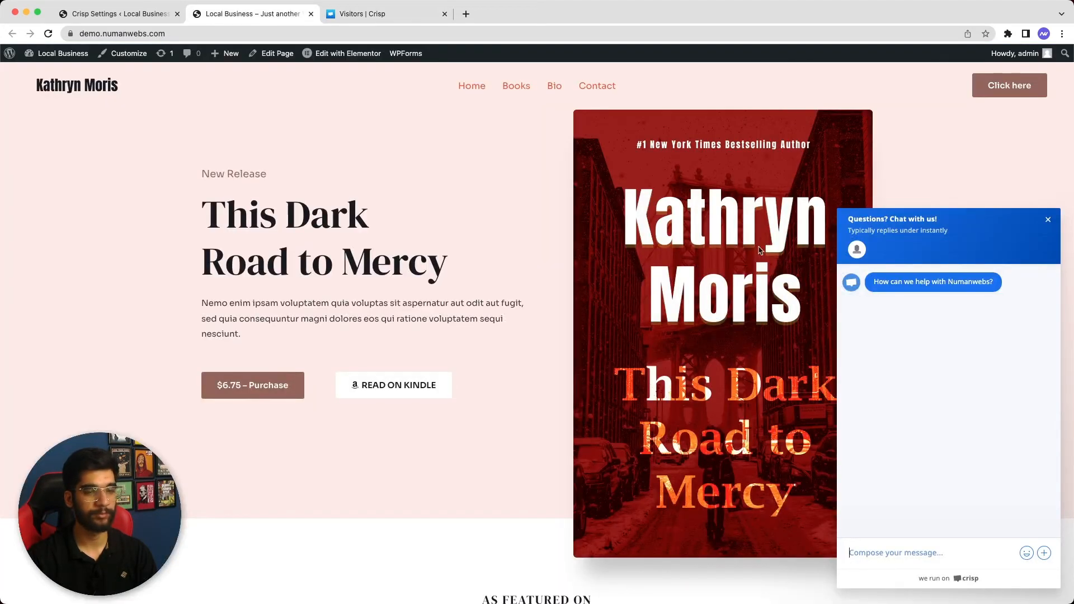
Send 'Hi, I need help' through the site's Crisp chat widget
{"action": "left_click", "coordinate": [906, 551]}
{"action": "type", "text": "Hi"}
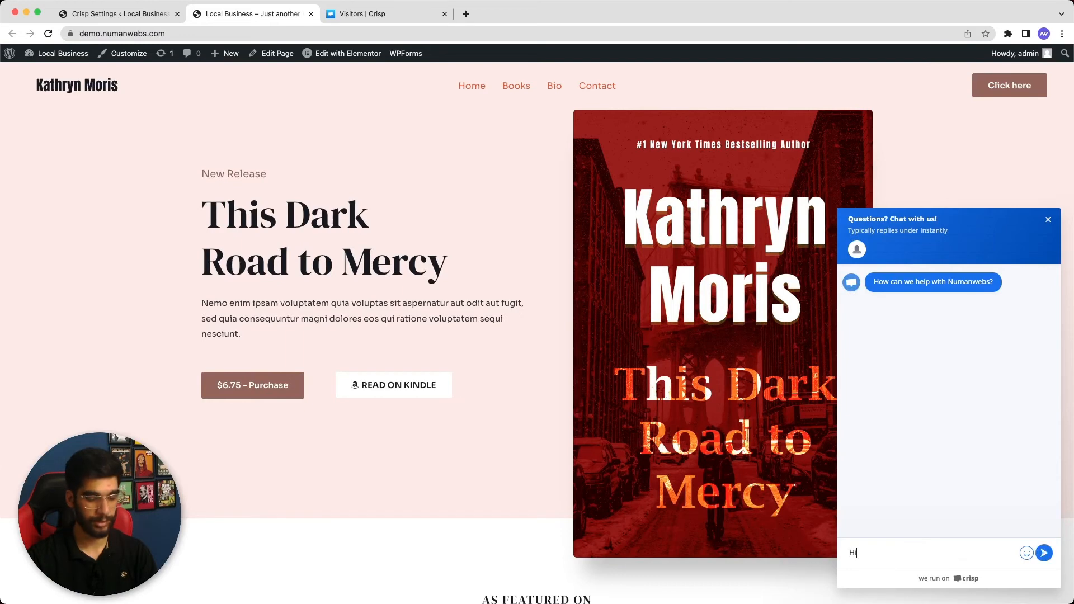
{"action": "type", "text": ", I need help"}
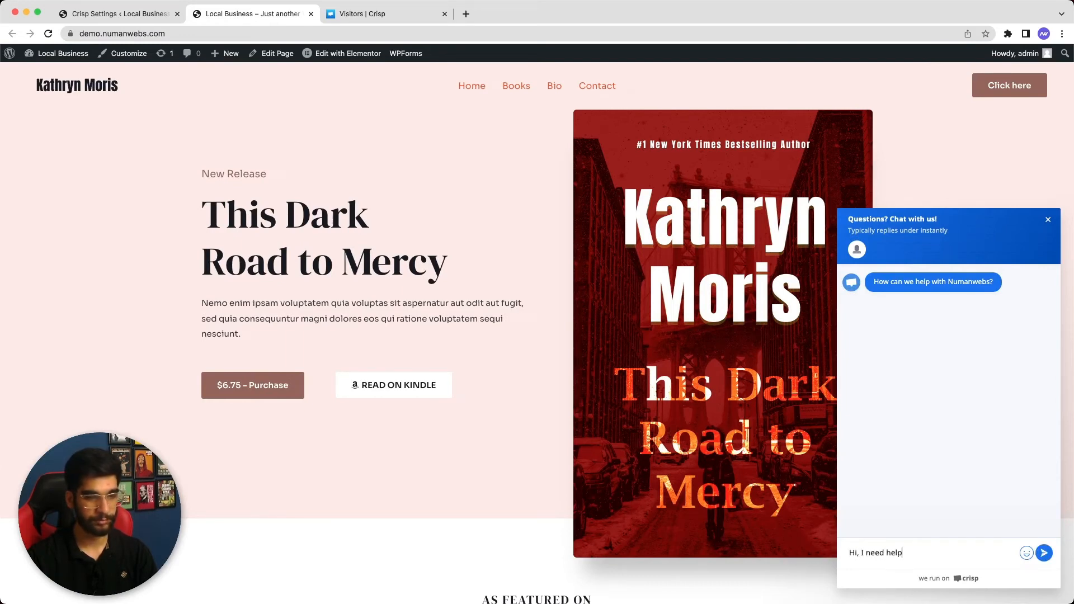
{"action": "key", "text": "Return"}
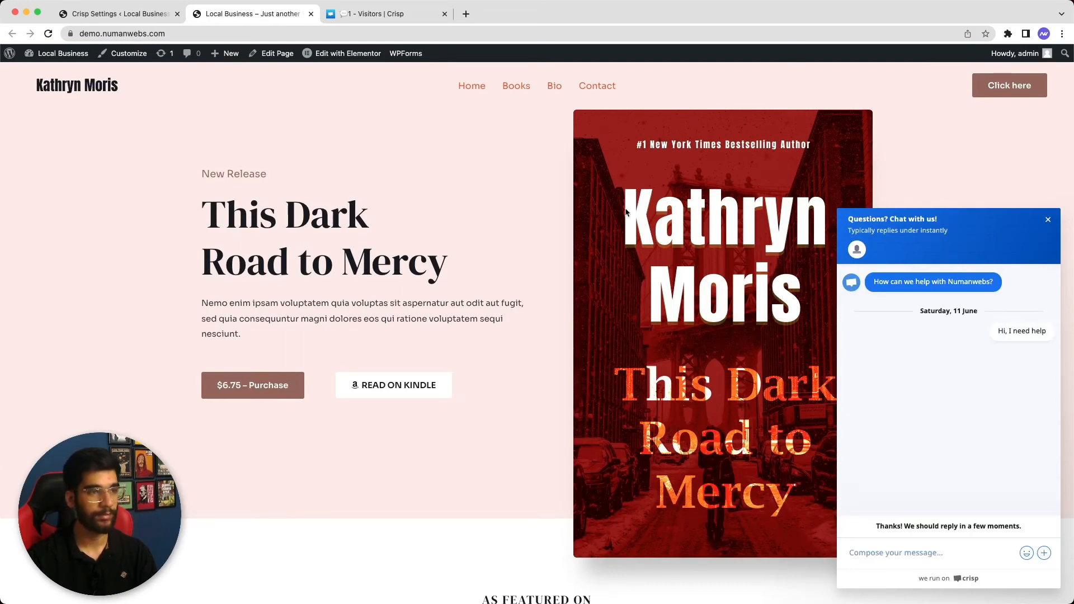
{"action": "left_click", "coordinate": [371, 15]}
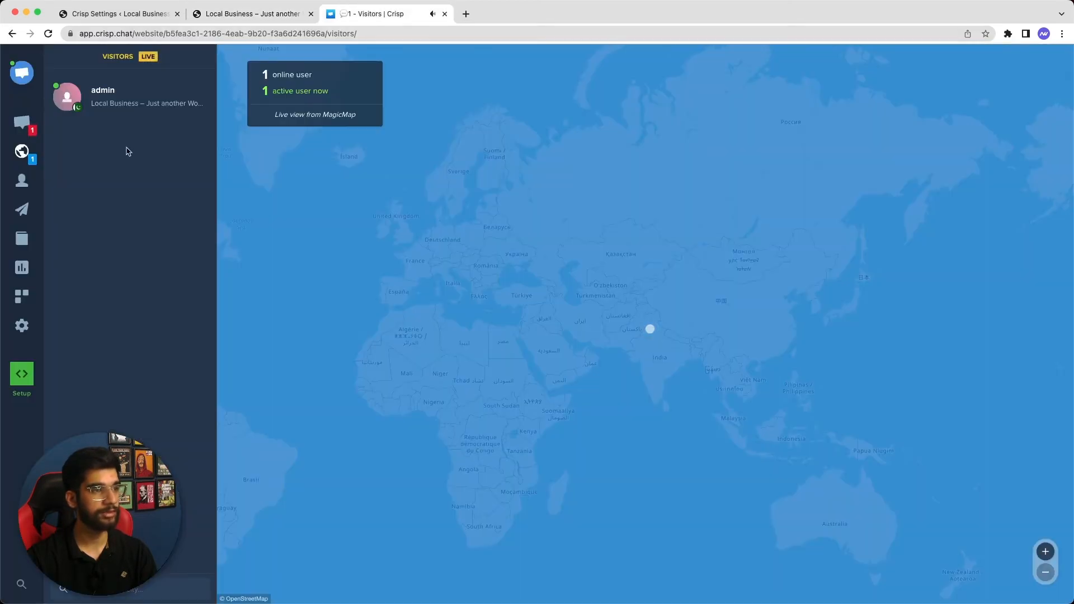
Reply 'Yes, feel free to share how we can help you.' from the Crisp inbox and verify it on the site
{"action": "left_click", "coordinate": [22, 125]}
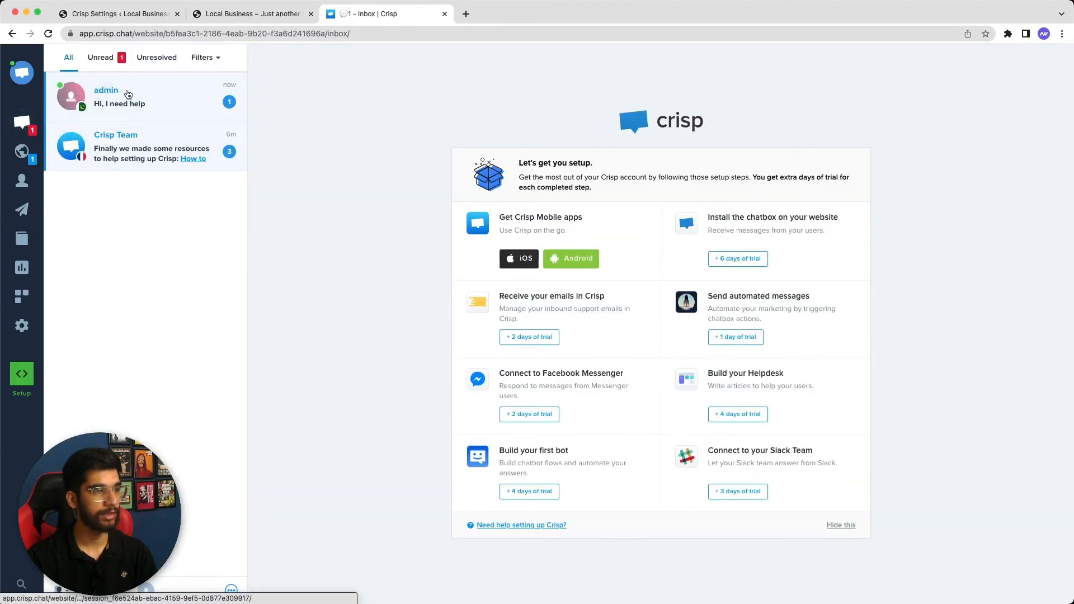
{"action": "left_click", "coordinate": [128, 94]}
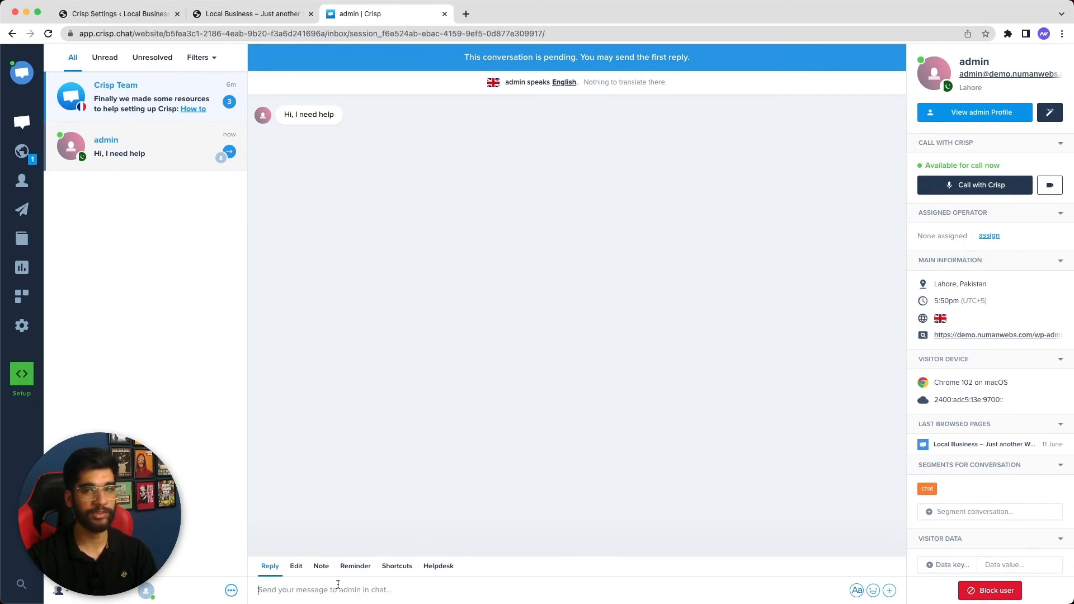
{"action": "type", "text": "Yes, feel free to"}
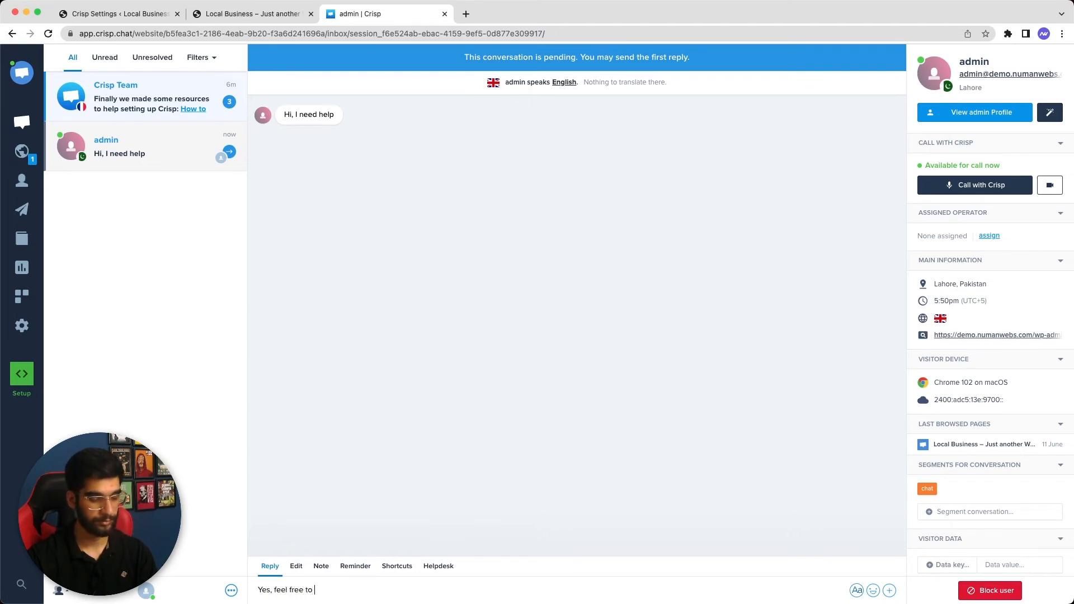
{"action": "type", "text": " share how "}
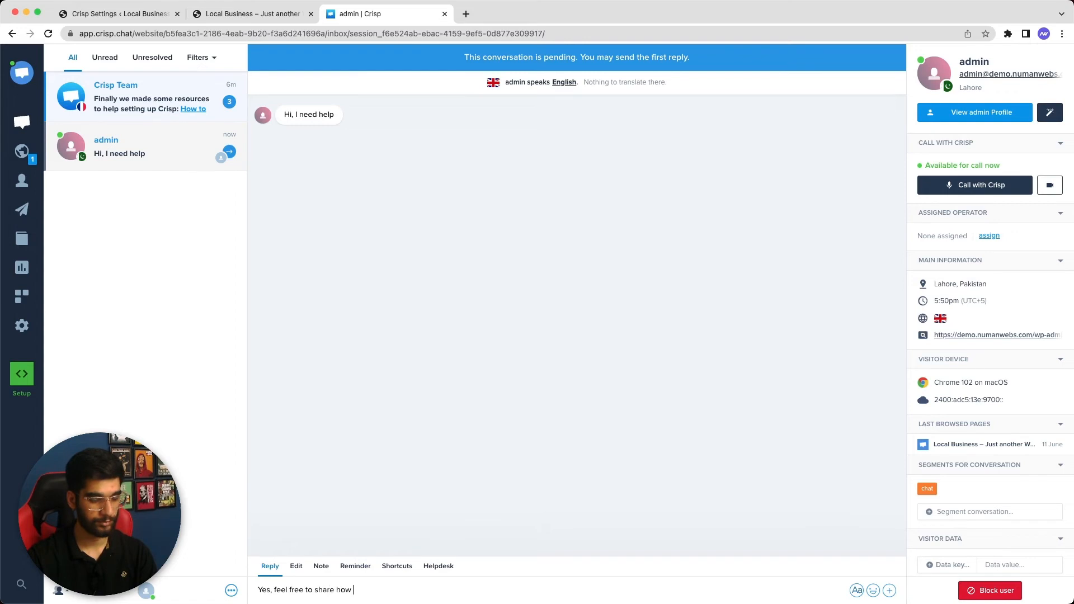
{"action": "type", "text": "we can help you."}
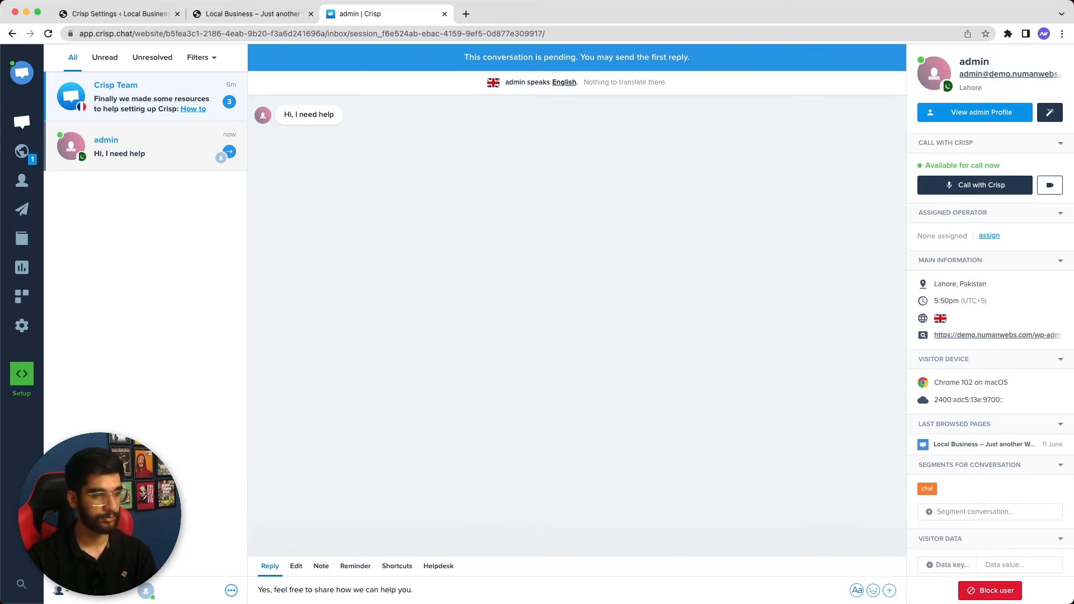
{"action": "key", "text": "Return"}
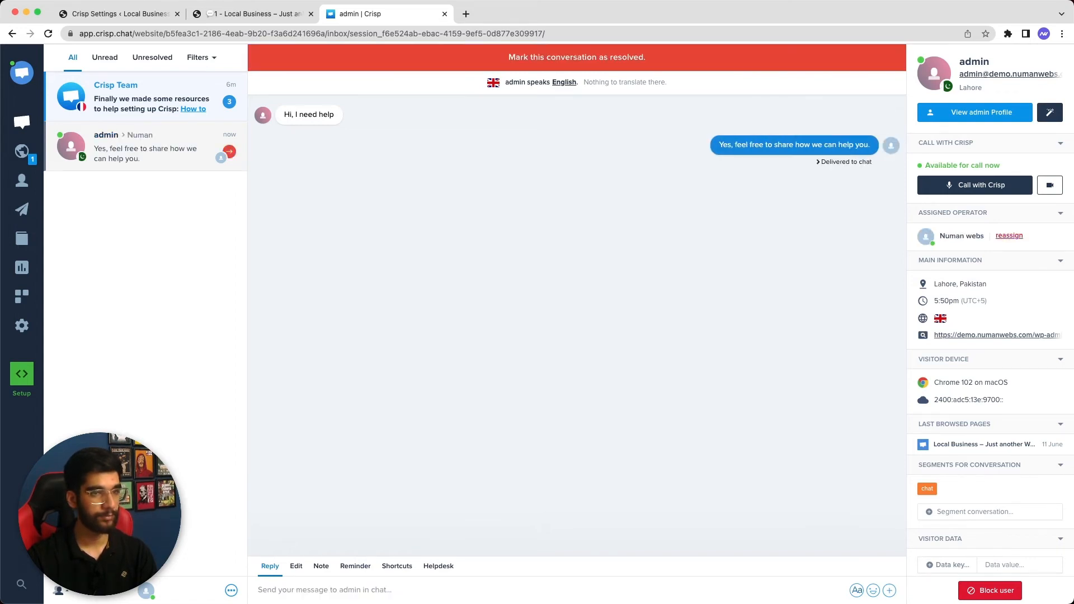
{"action": "left_click", "coordinate": [215, 16]}
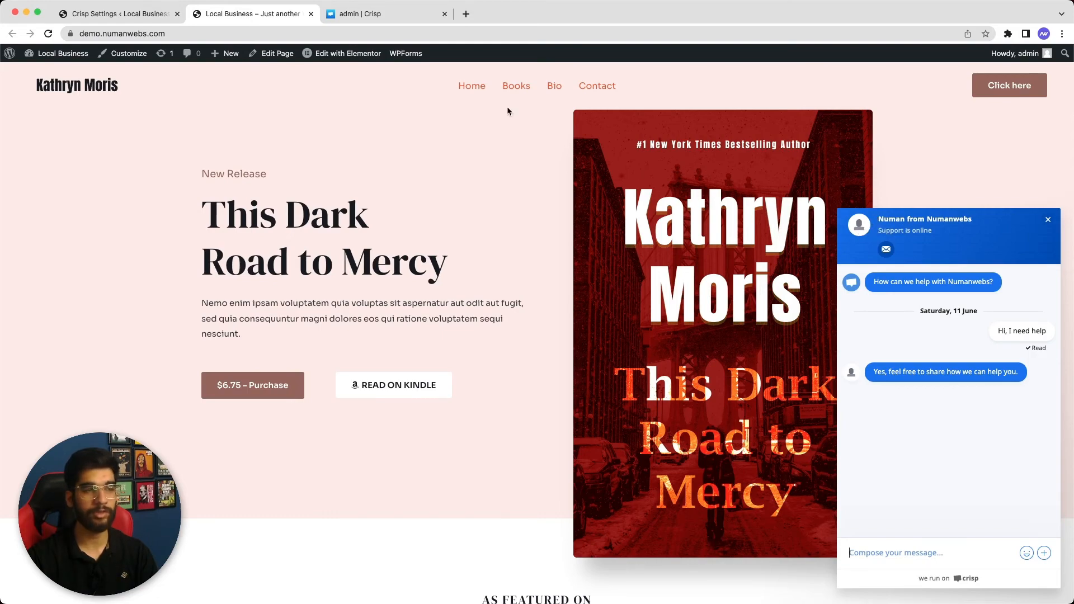
{"action": "left_click", "coordinate": [394, 21]}
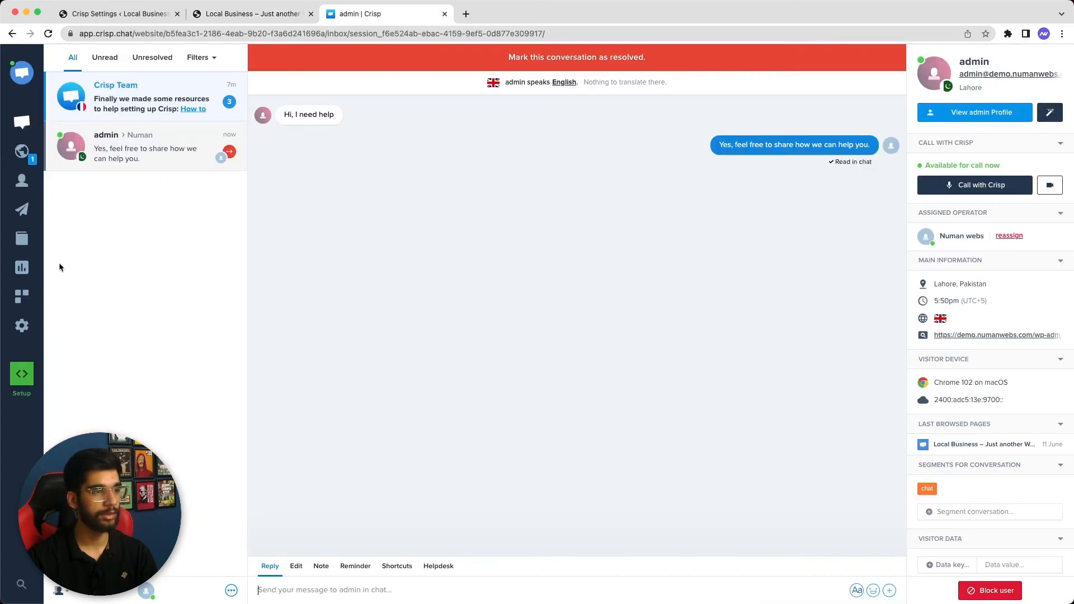
Upload the purple NW logo image as the avatar in Crisp Account settings
{"action": "left_click", "coordinate": [22, 327]}
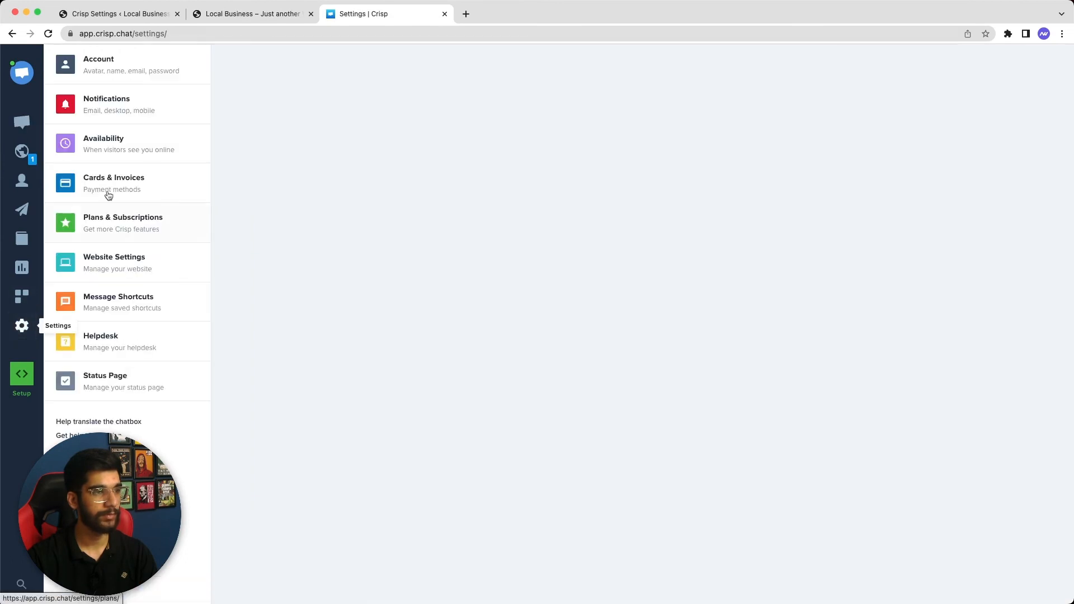
{"action": "left_click", "coordinate": [180, 73]}
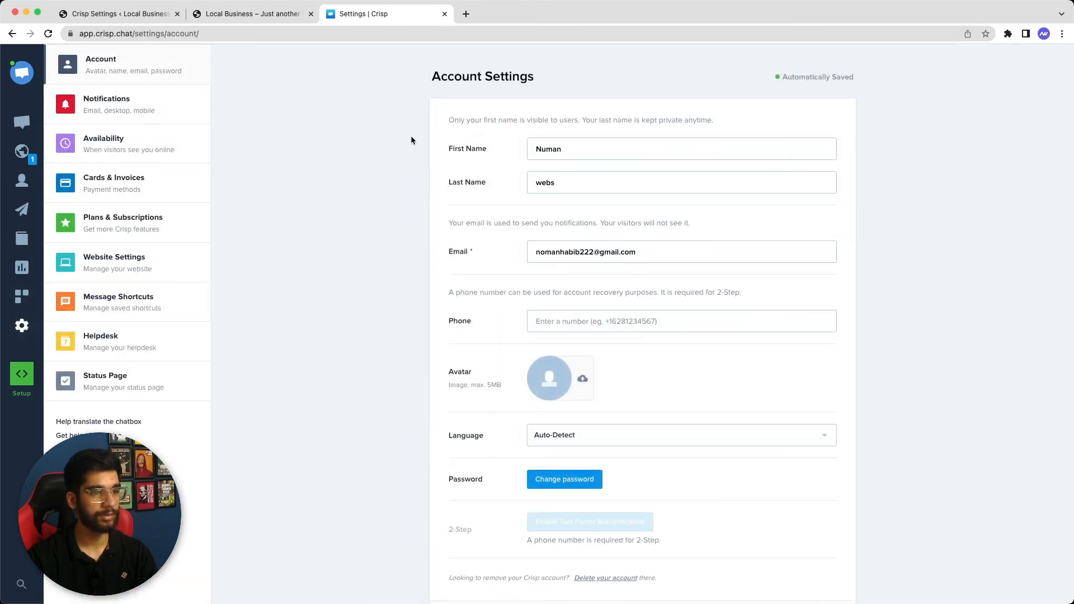
{"action": "left_click", "coordinate": [562, 380]}
{"action": "left_click", "coordinate": [728, 409]}
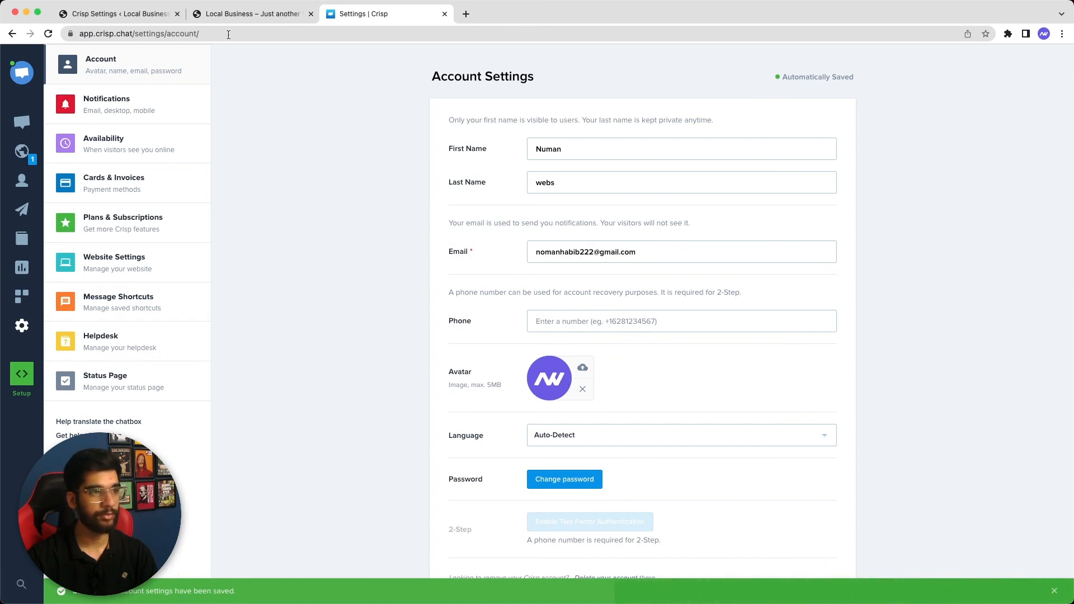
{"action": "left_click", "coordinate": [235, 16]}
Reload the homepage to show the NW logo avatar in the chat, then close the chat
{"action": "left_click", "coordinate": [48, 34]}
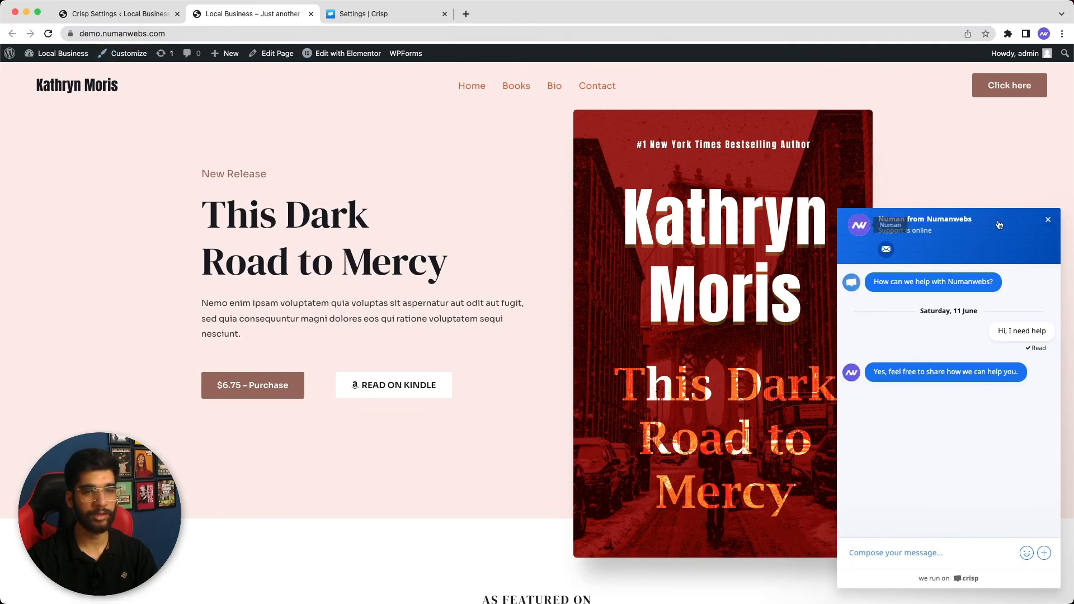
{"action": "left_click", "coordinate": [1048, 219]}
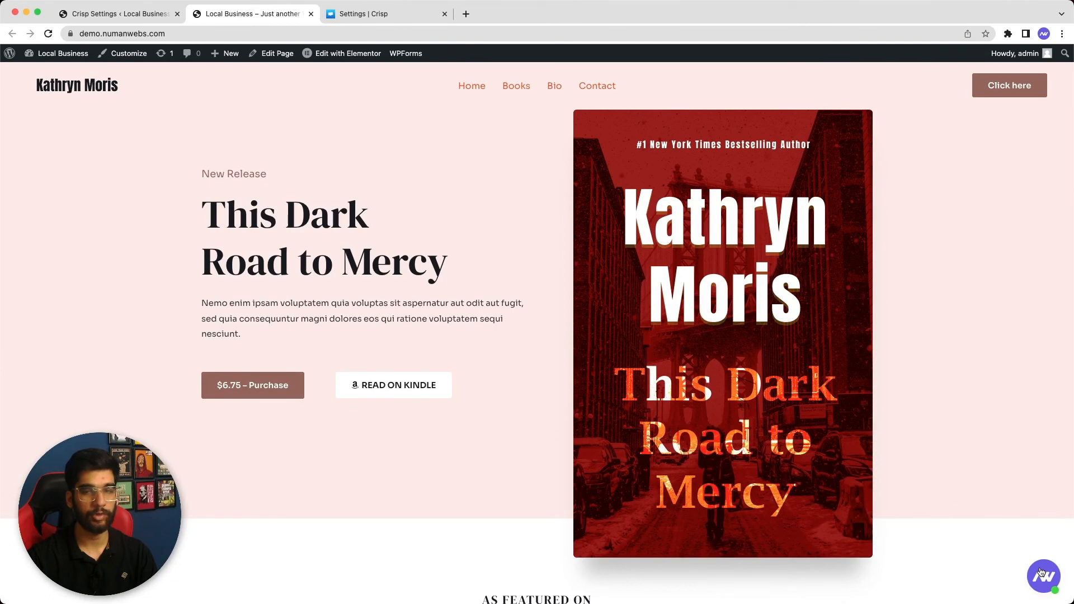